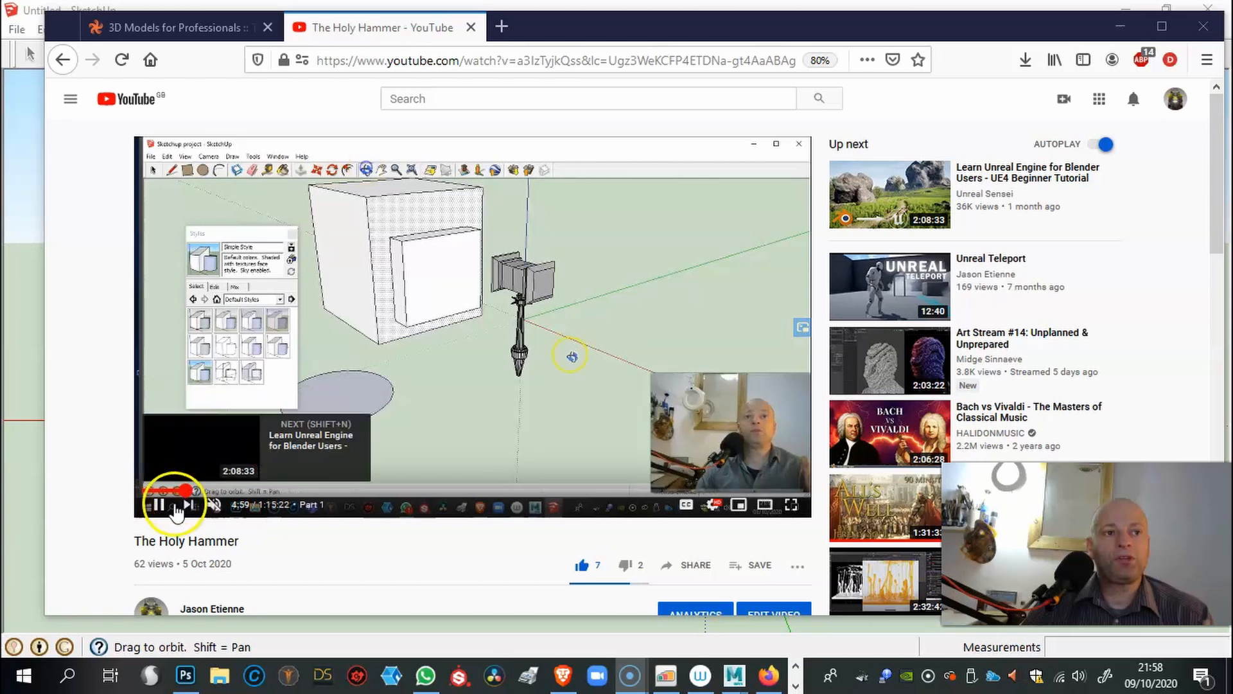
Step: Pause The Holy Hammer video
left_click(161, 509)
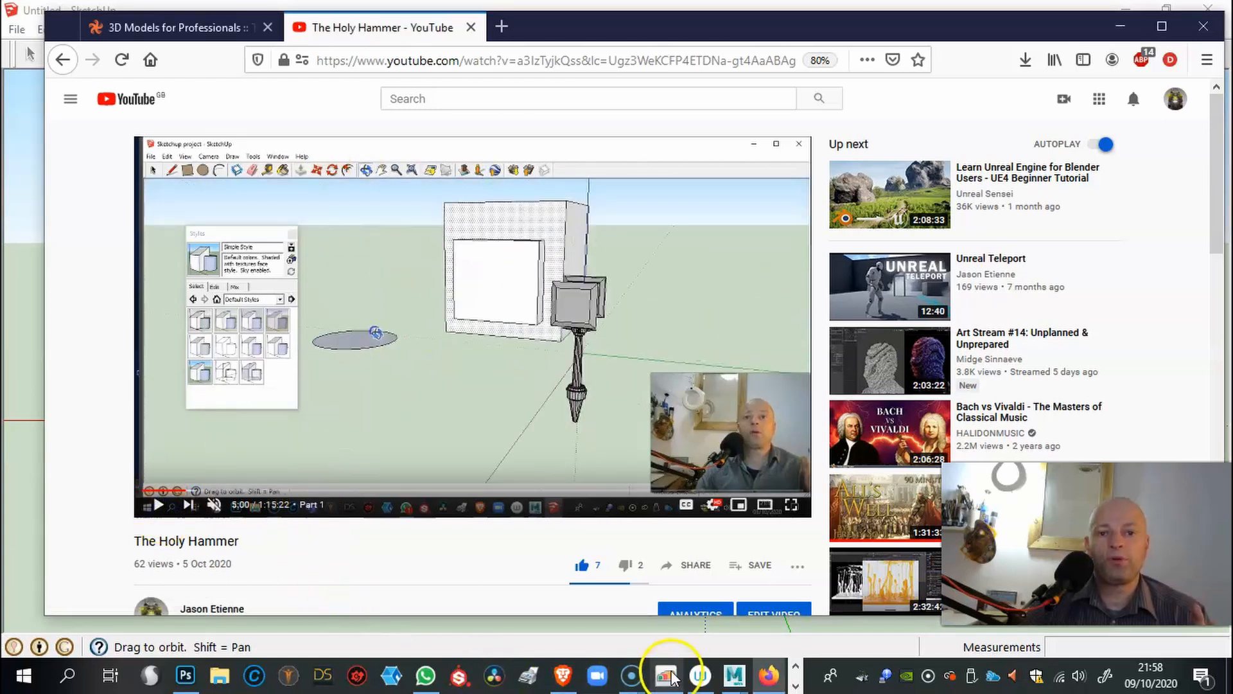
mouse_move(749, 681)
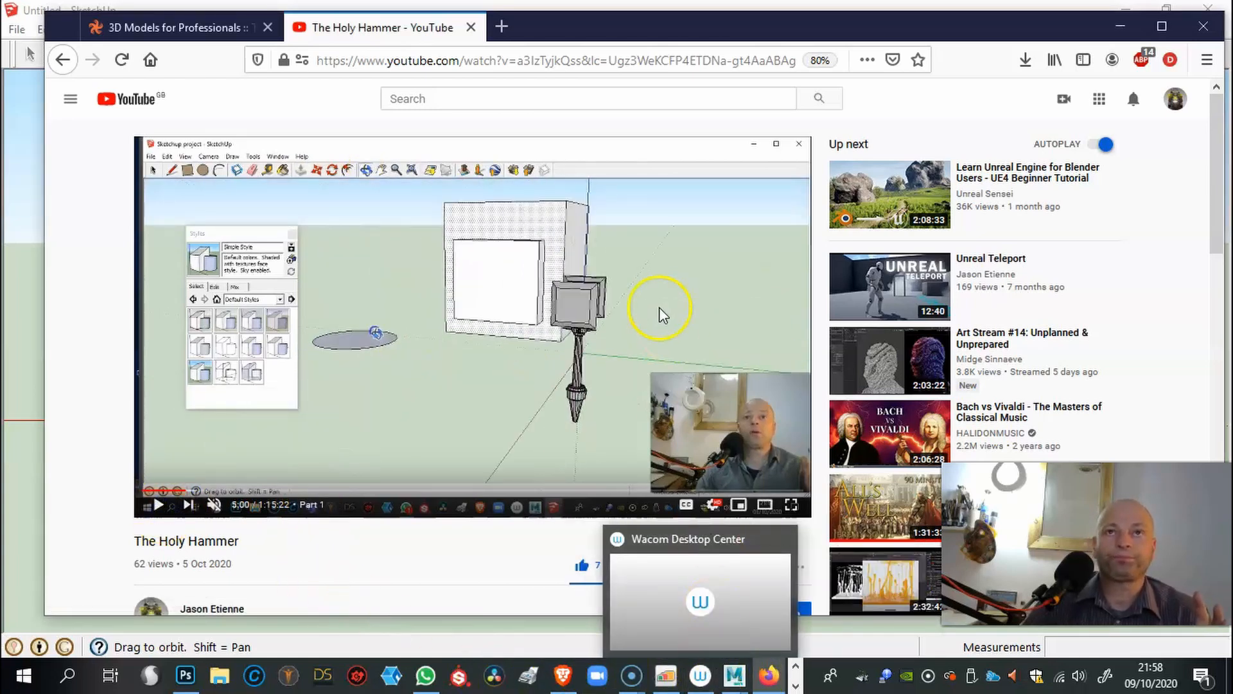
Step: Search the TurboSquid site for "free models"
left_click(170, 29)
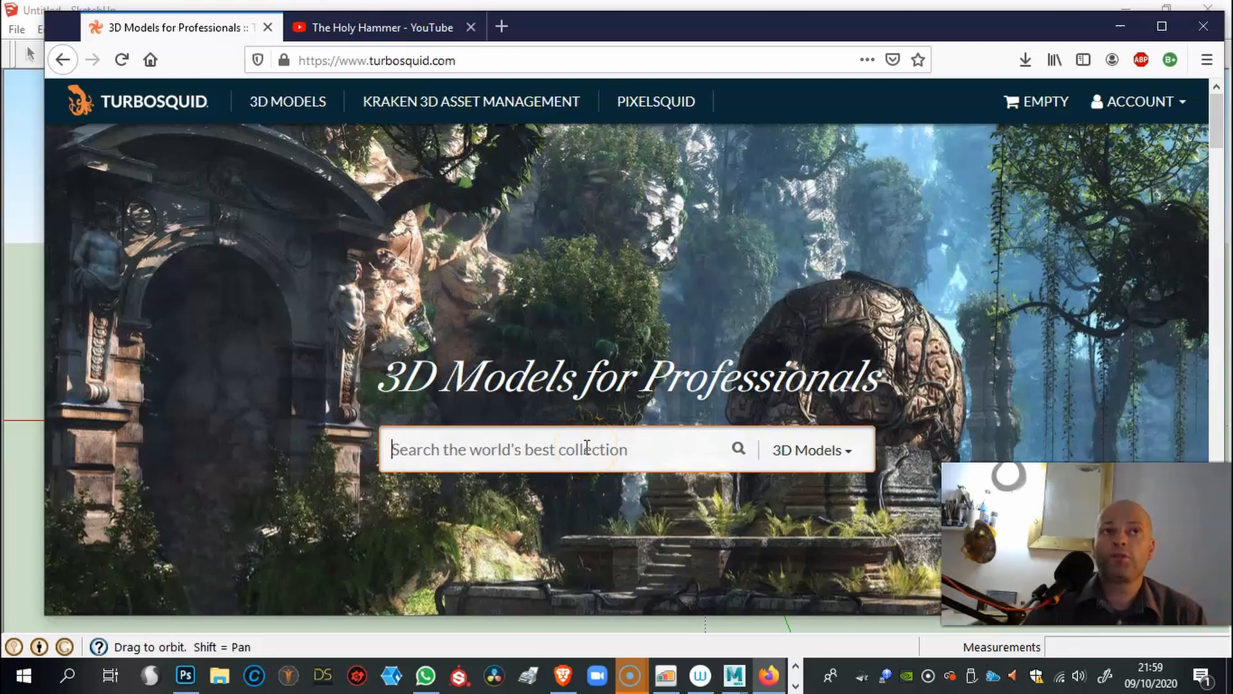
left_click(439, 454)
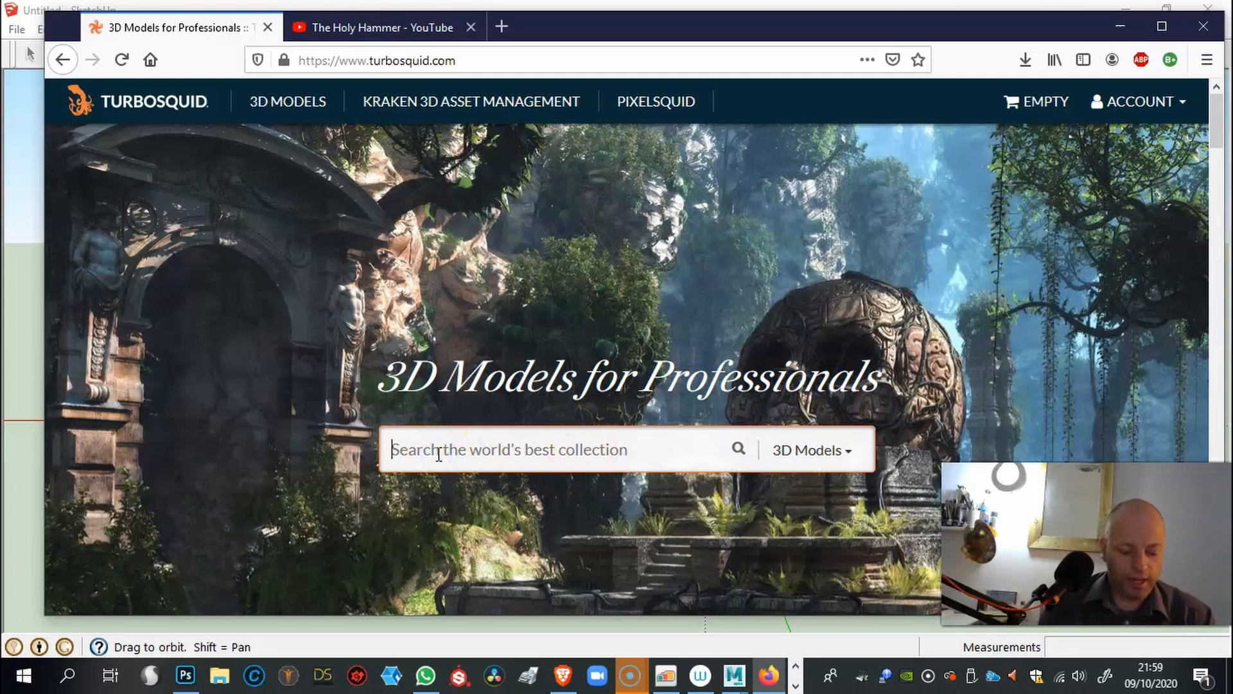
type("free m")
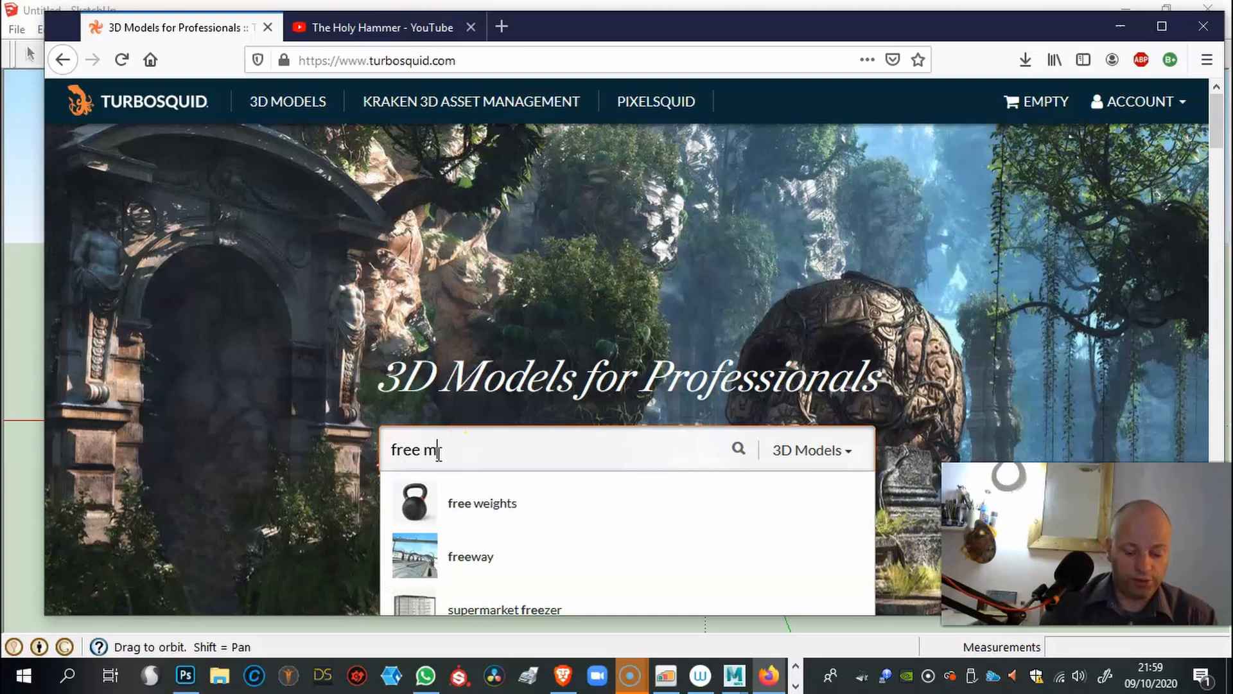
type("odel")
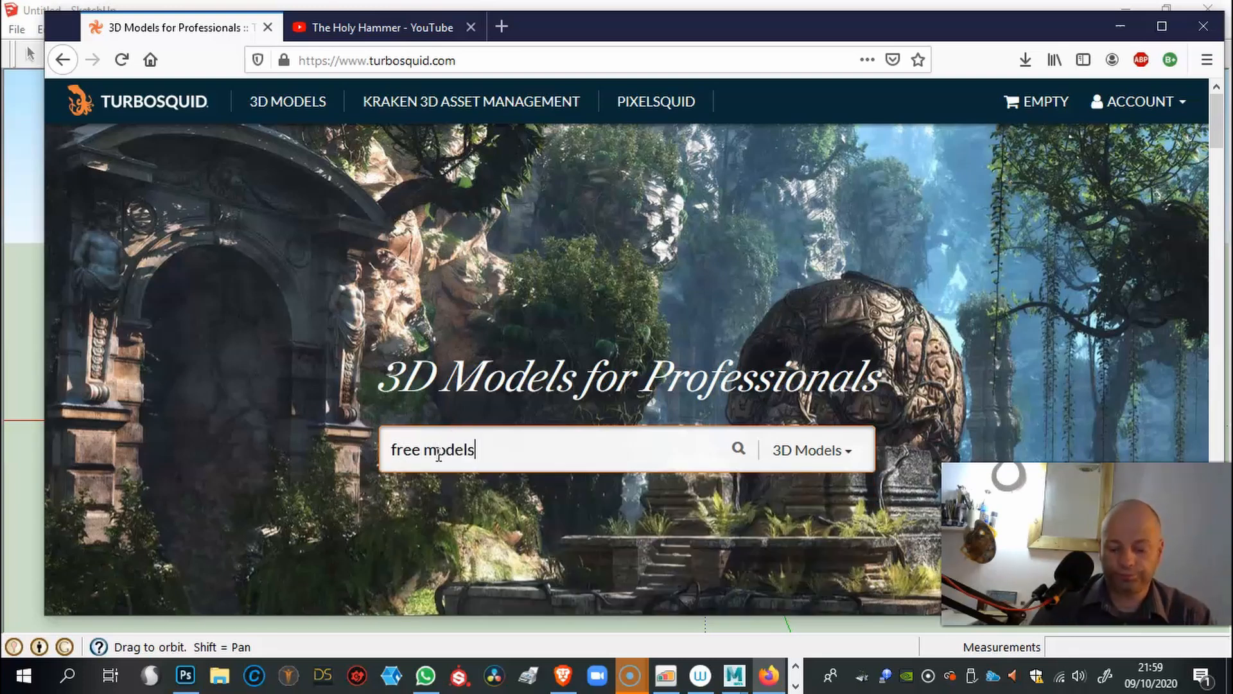
type("s")
key("Return")
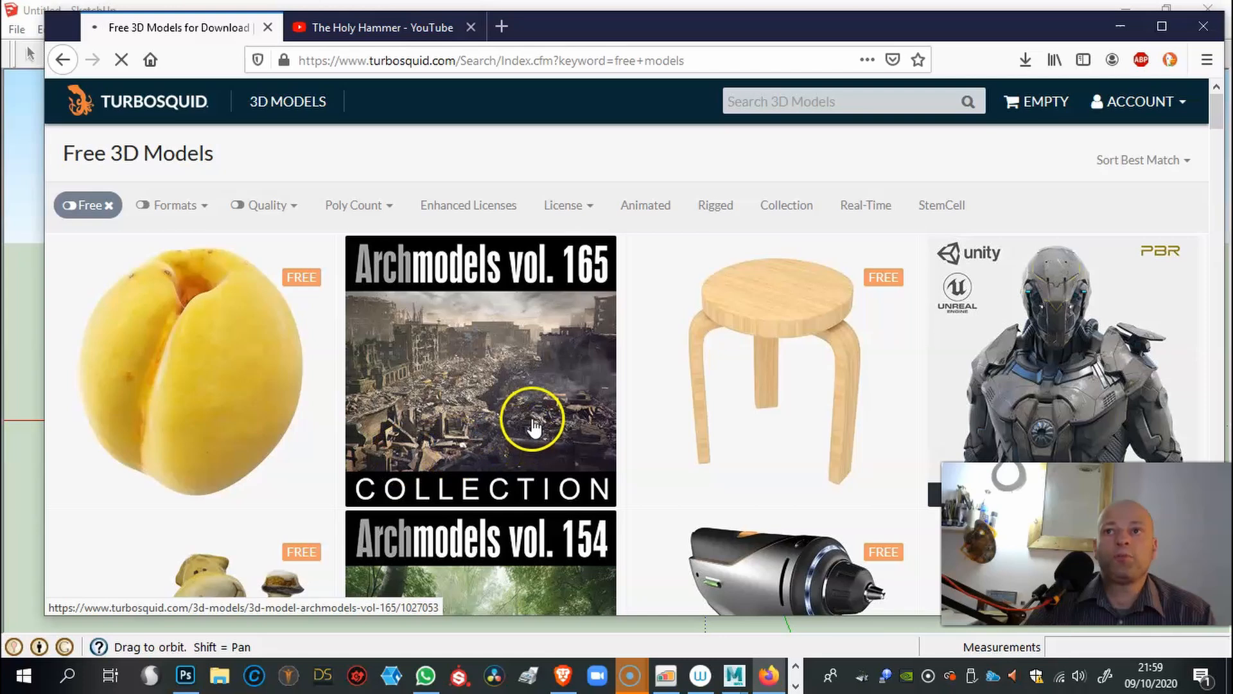
Step: Browse the free 3D model results and the account's list of downloaded models on TurboSquid
scroll(712, 404, "down", 5)
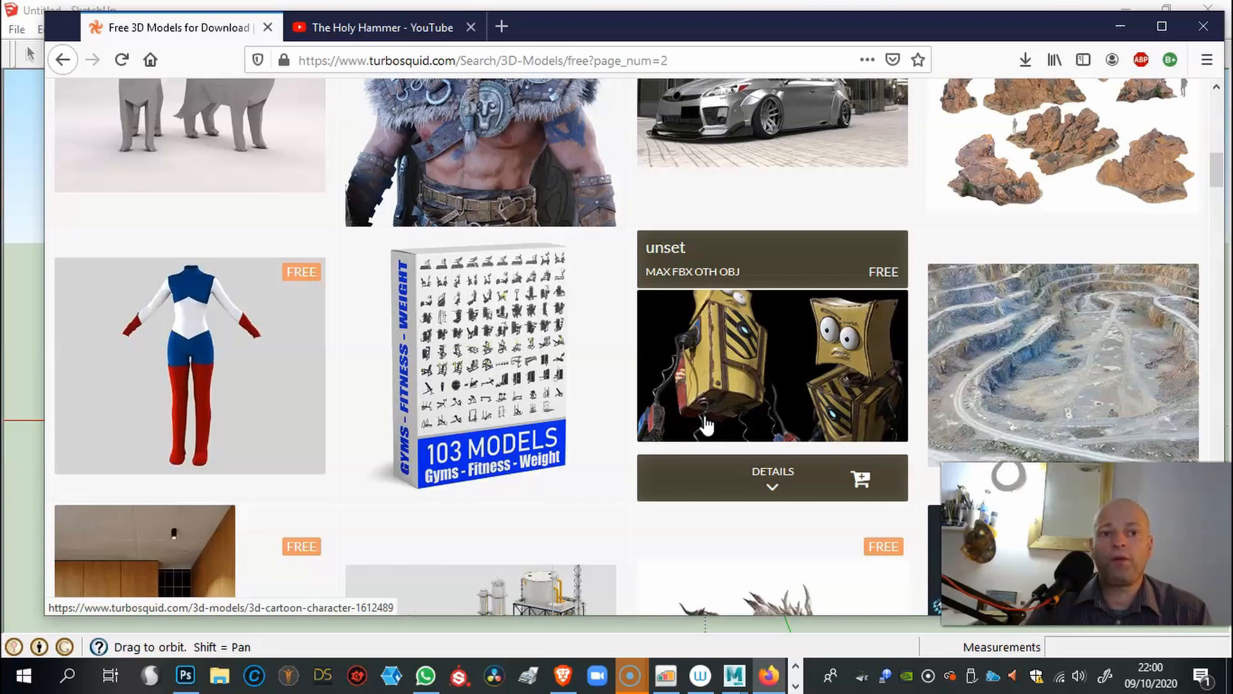
scroll(803, 432, "up", 2)
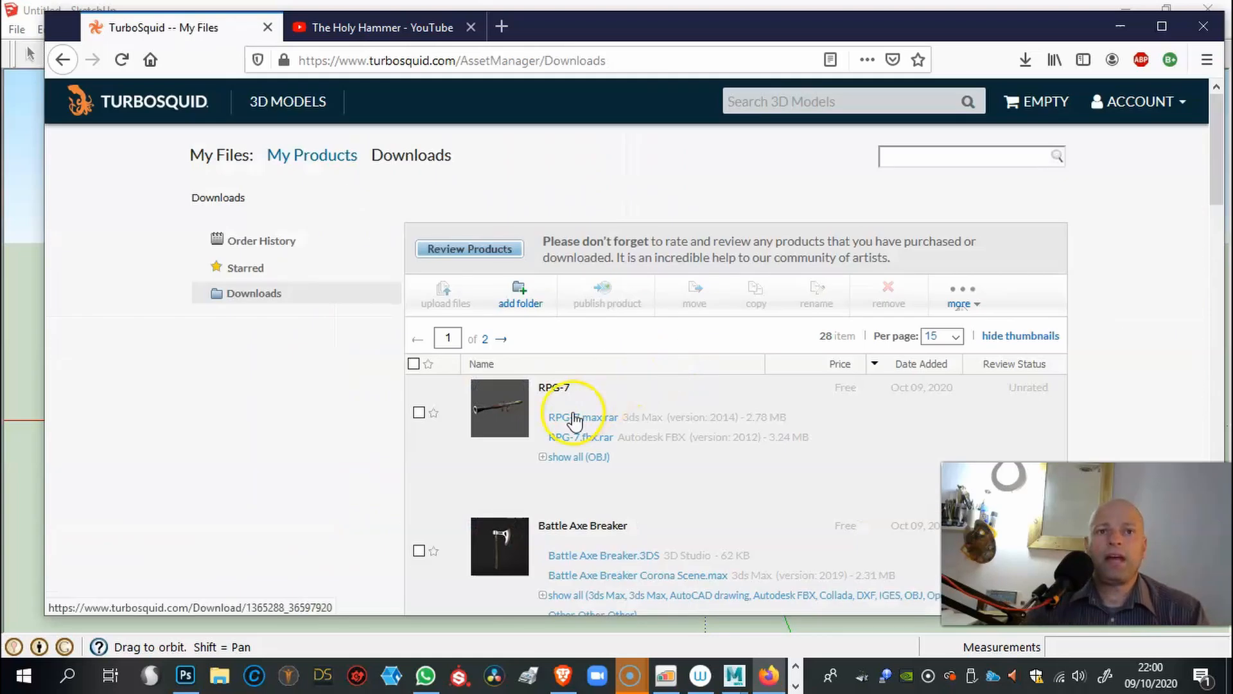
scroll(559, 424, "down", 3)
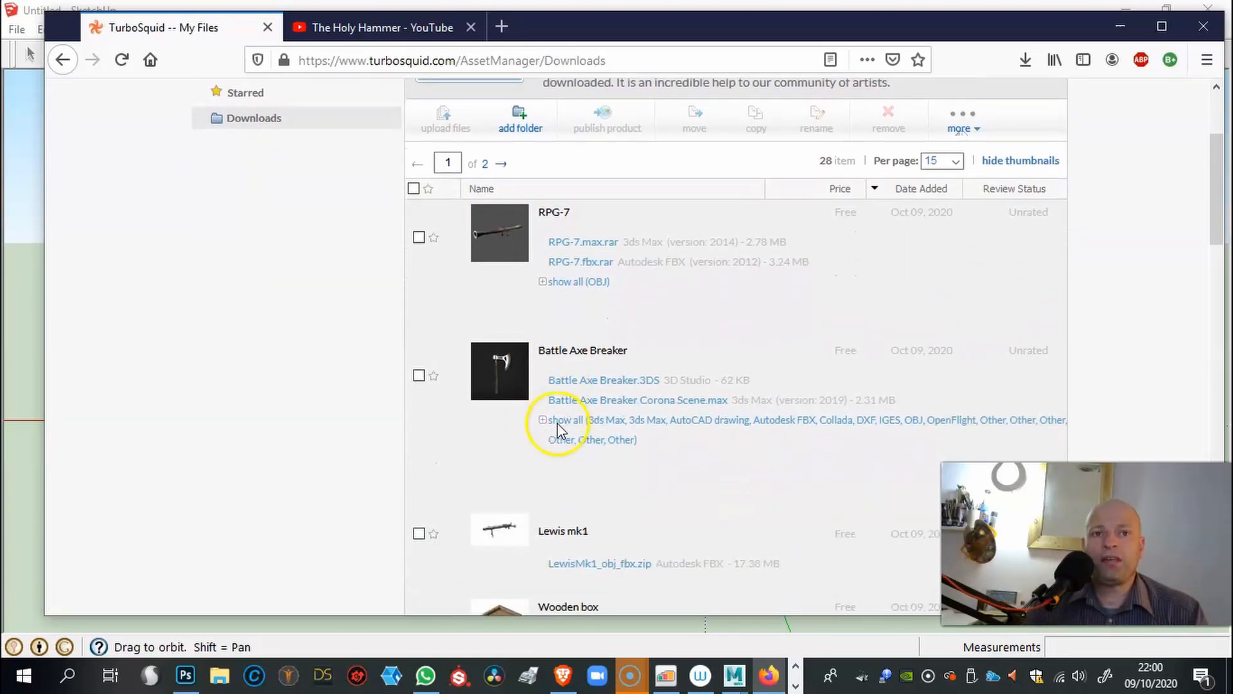
scroll(559, 404, "down", 3)
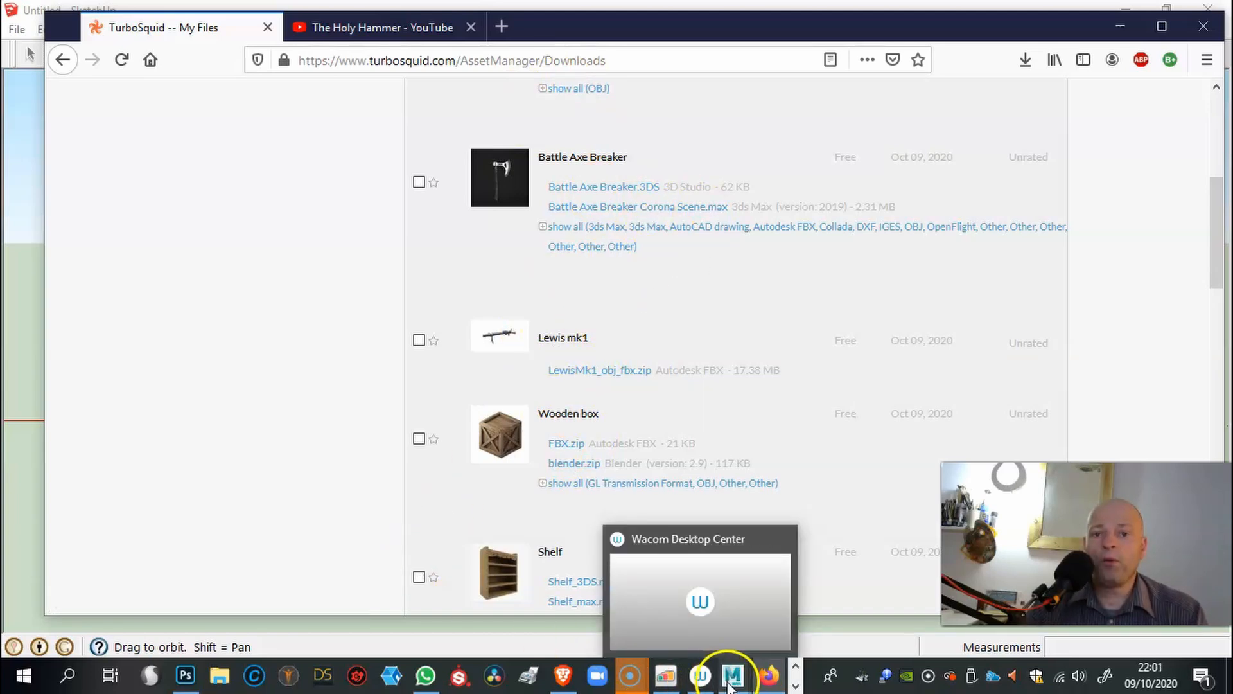
Step: Switch to Maya and examine the wooden crate, battle axe, drill and RPG-7 models from several angles and distances
mouse_move(730, 686)
left_click(765, 639)
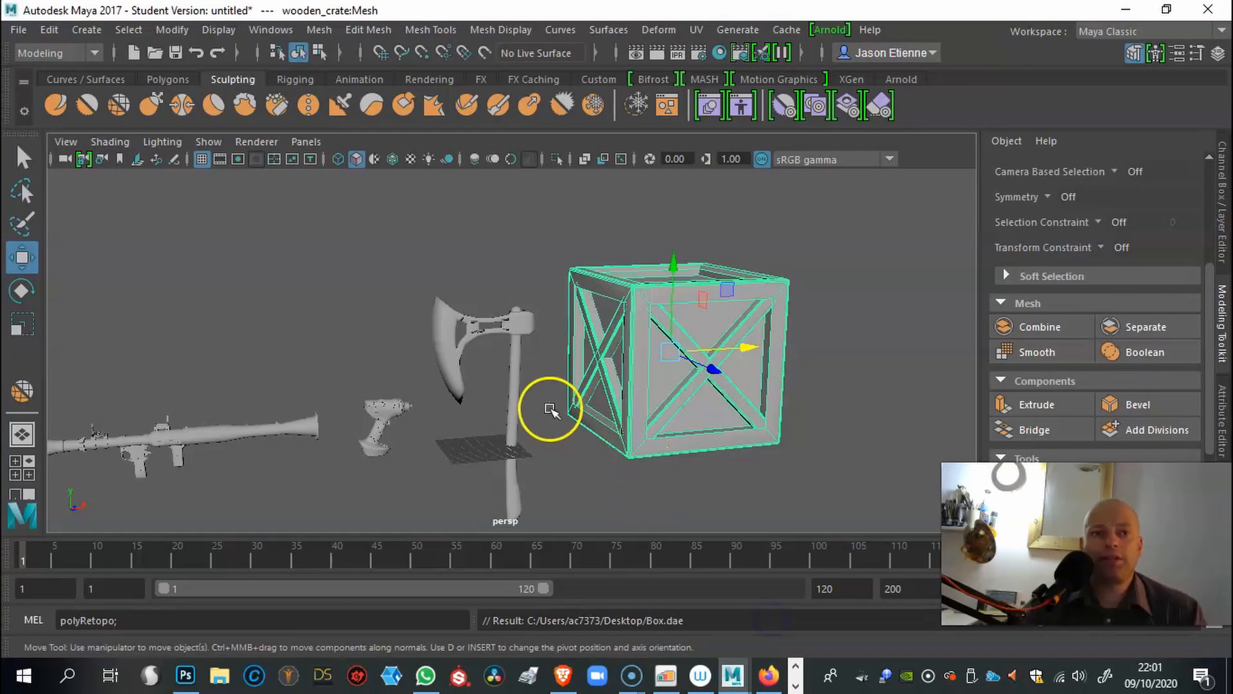
left_click_drag(482, 394, 839, 366, "alt")
middle_click_drag(584, 426, 679, 428, "alt")
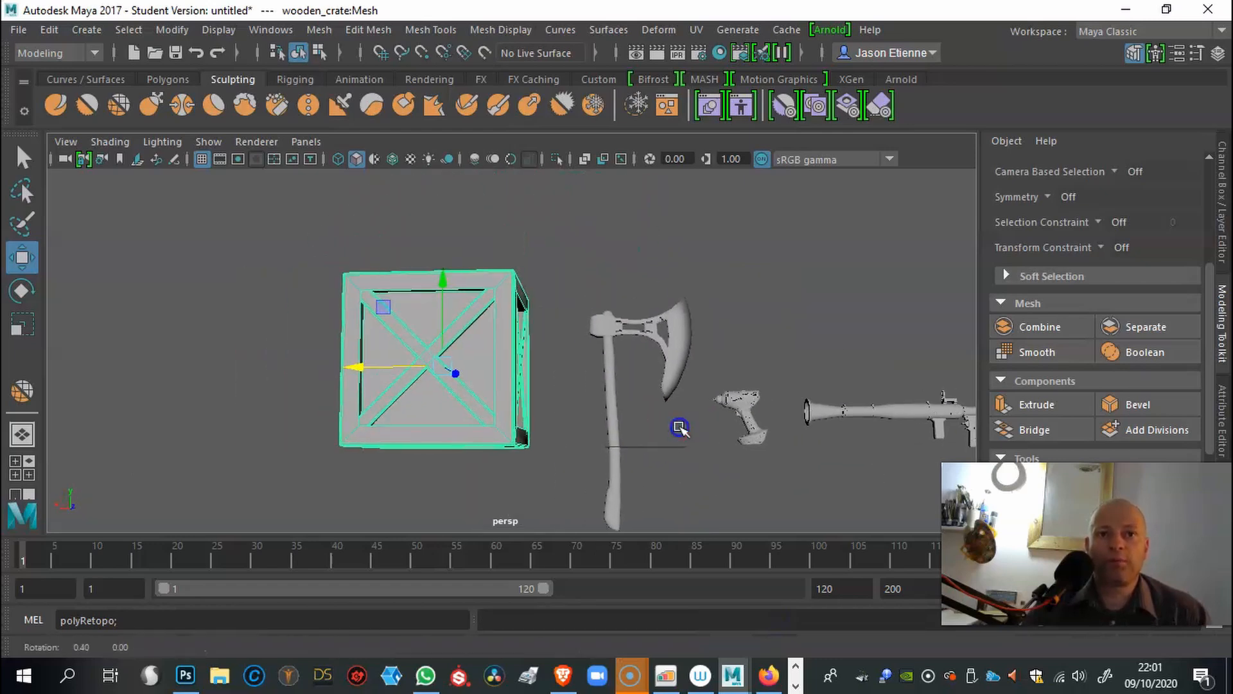
left_click_drag(680, 428, 668, 502, "alt")
right_click_drag(668, 446, 815, 435, "alt")
right_click_drag(651, 394, 784, 397, "alt")
right_click_drag(655, 421, 777, 426, "alt")
left_click_drag(642, 404, 578, 380, "alt")
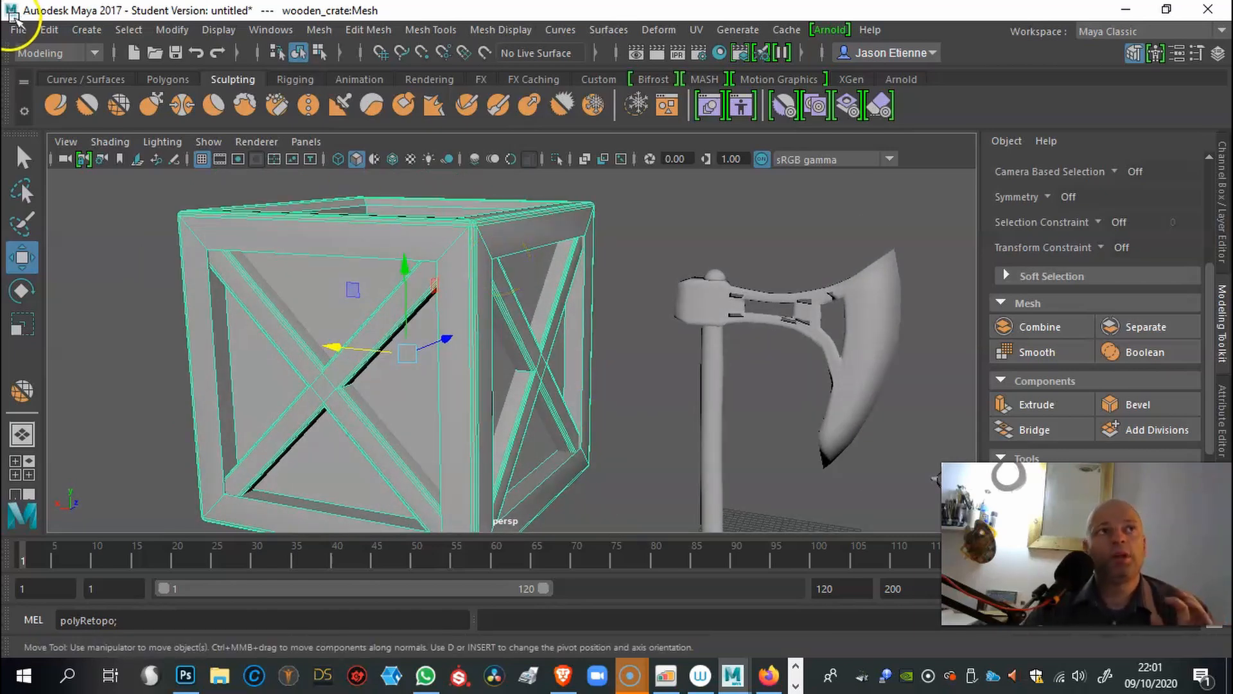
Step: Start exporting the selected wooden crate mesh with Export Selection
left_click(18, 30)
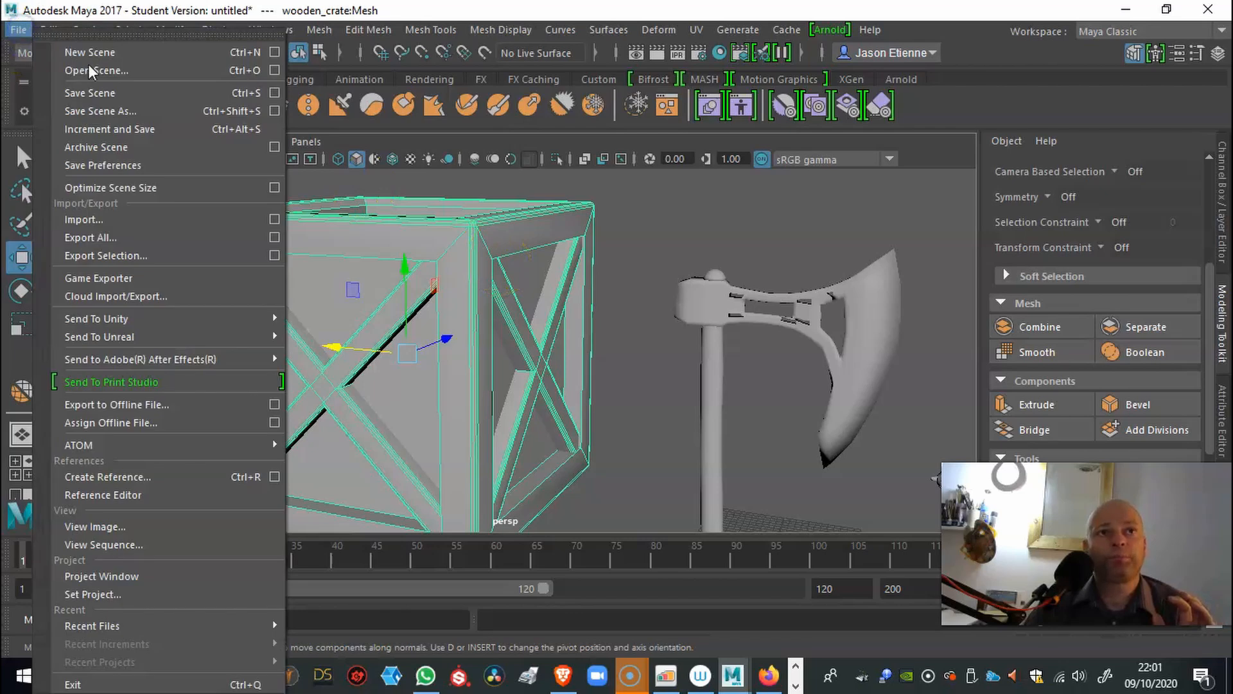
mouse_move(146, 340)
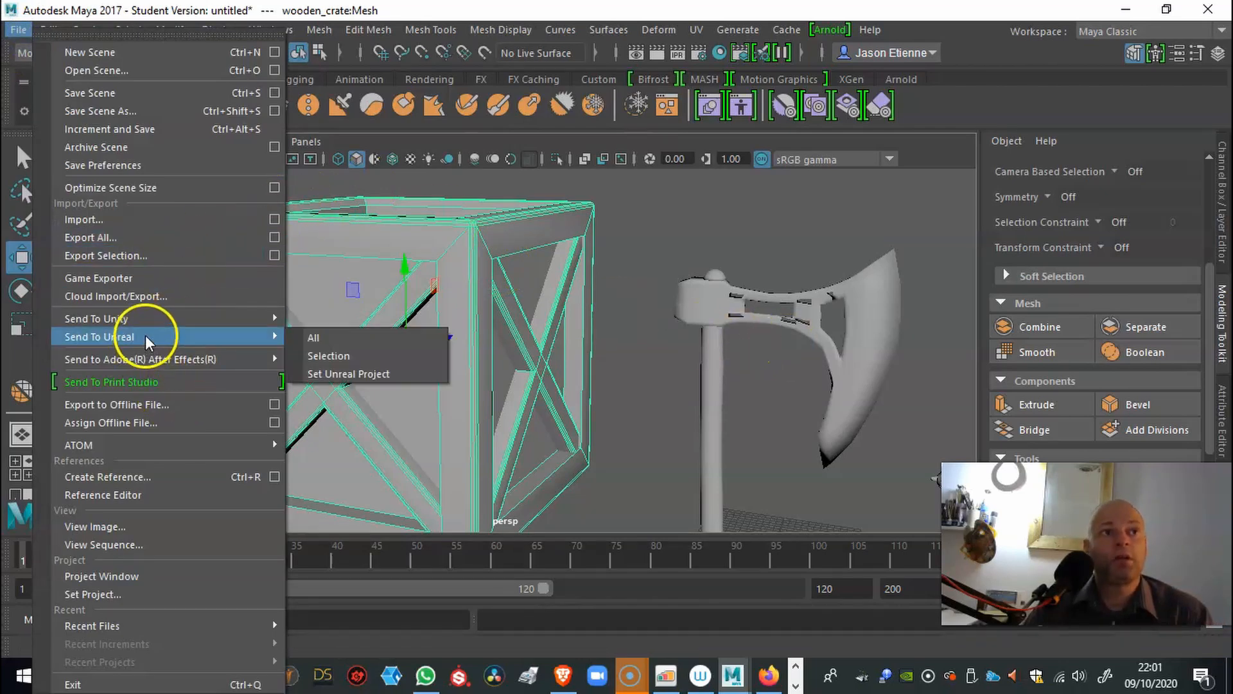
left_click(153, 264)
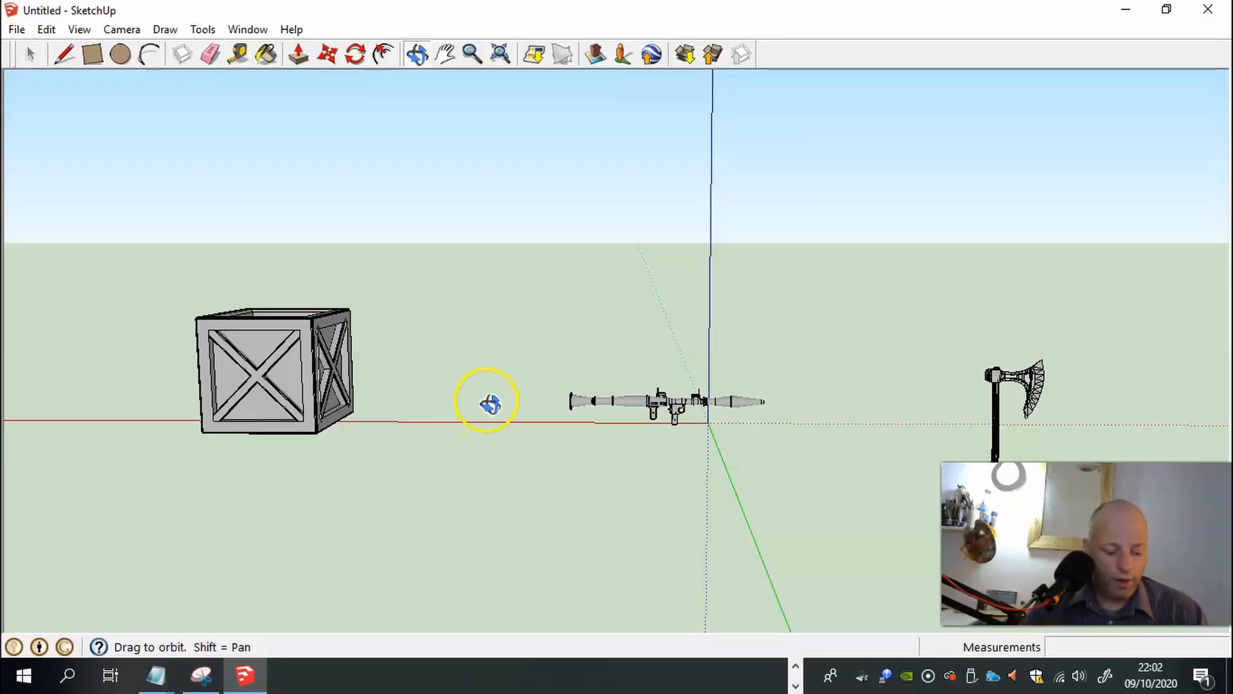
Step: In SketchUp, apply the Dry Erase Marker style from the Sketchy Edges collection to the scene with the crate, launcher and axe
mouse_move(495, 401)
left_mouse_down()
mouse_move(608, 449)
mouse_move(782, 394)
mouse_move(760, 509)
mouse_move(462, 376)
mouse_move(375, 349)
mouse_move(349, 355)
mouse_move(334, 375)
mouse_move(395, 470)
left_mouse_up()
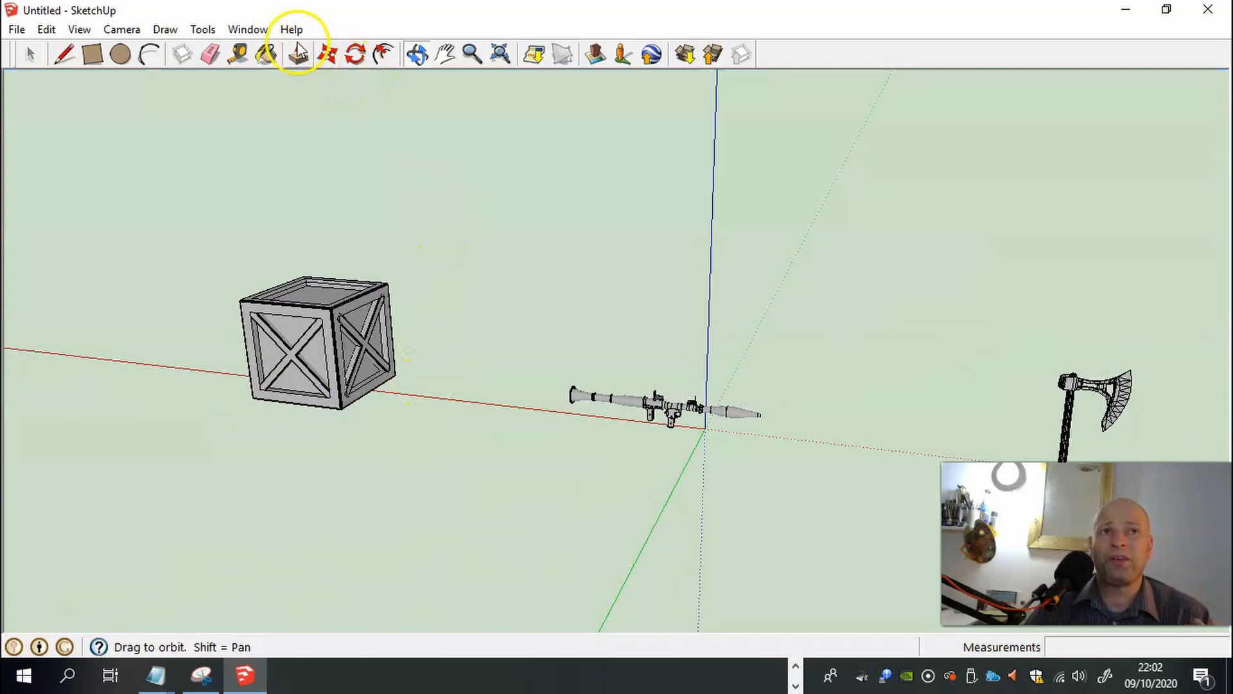
left_click(418, 57)
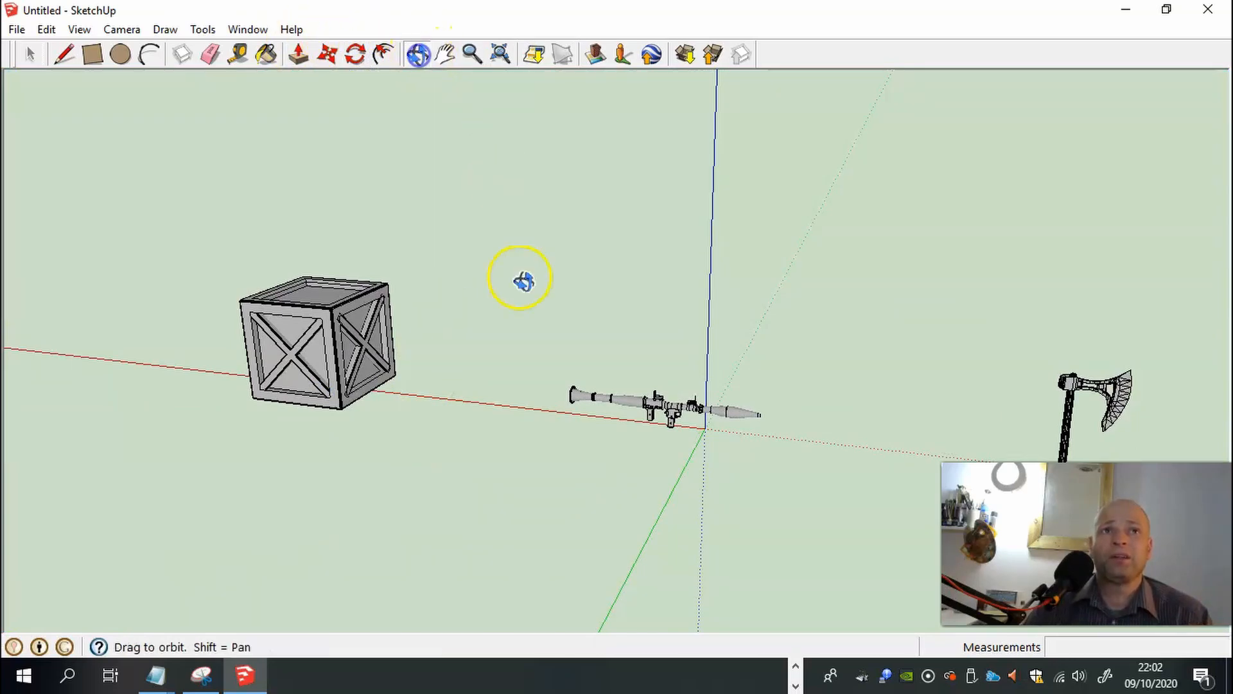
left_click_drag(523, 275, 636, 248)
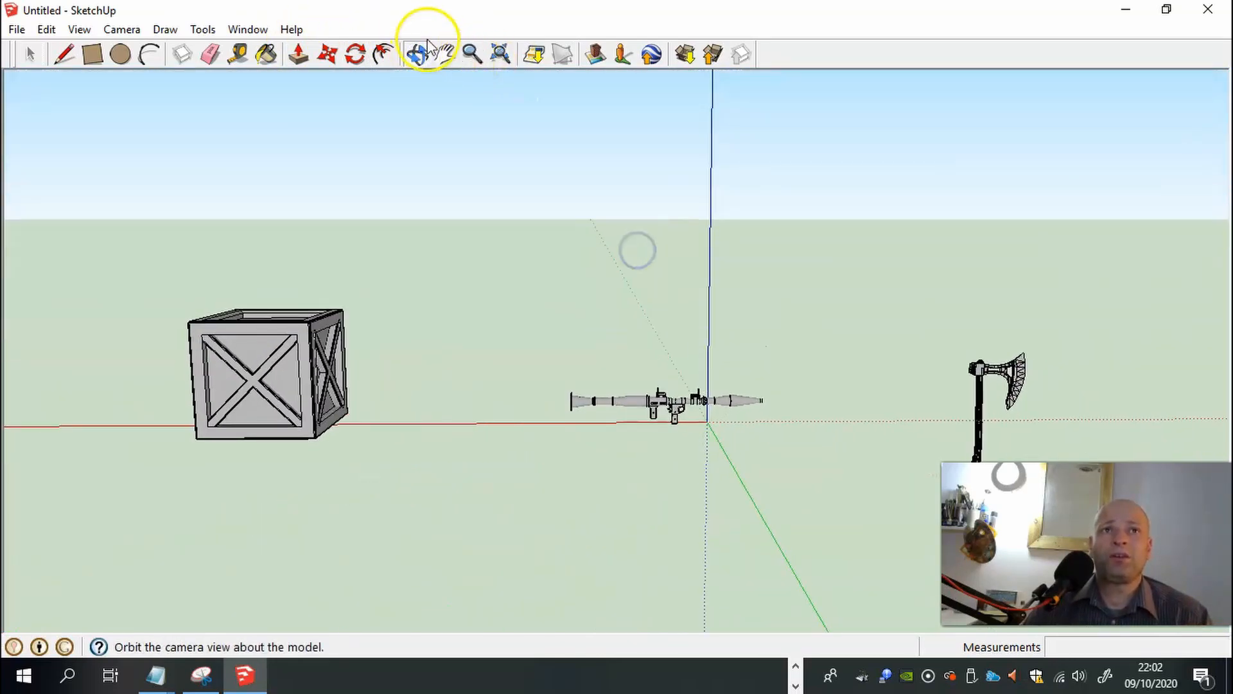
left_click(445, 54)
left_click_drag(487, 180, 493, 296)
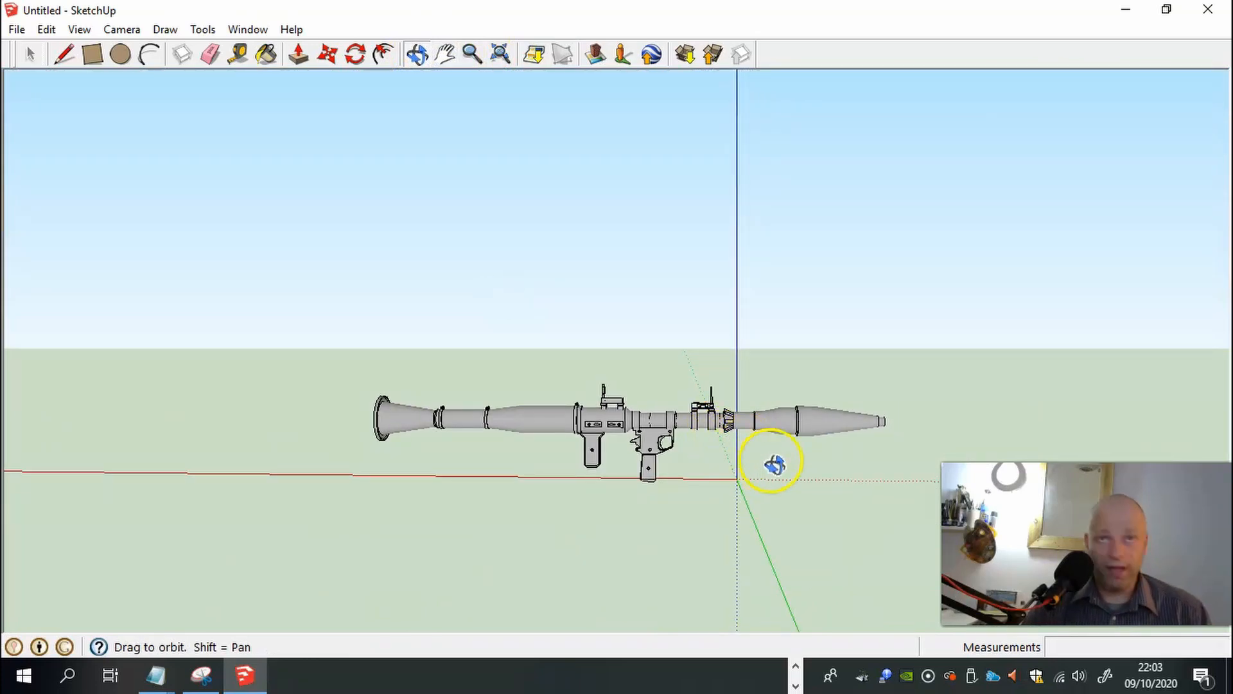
left_click(238, 30)
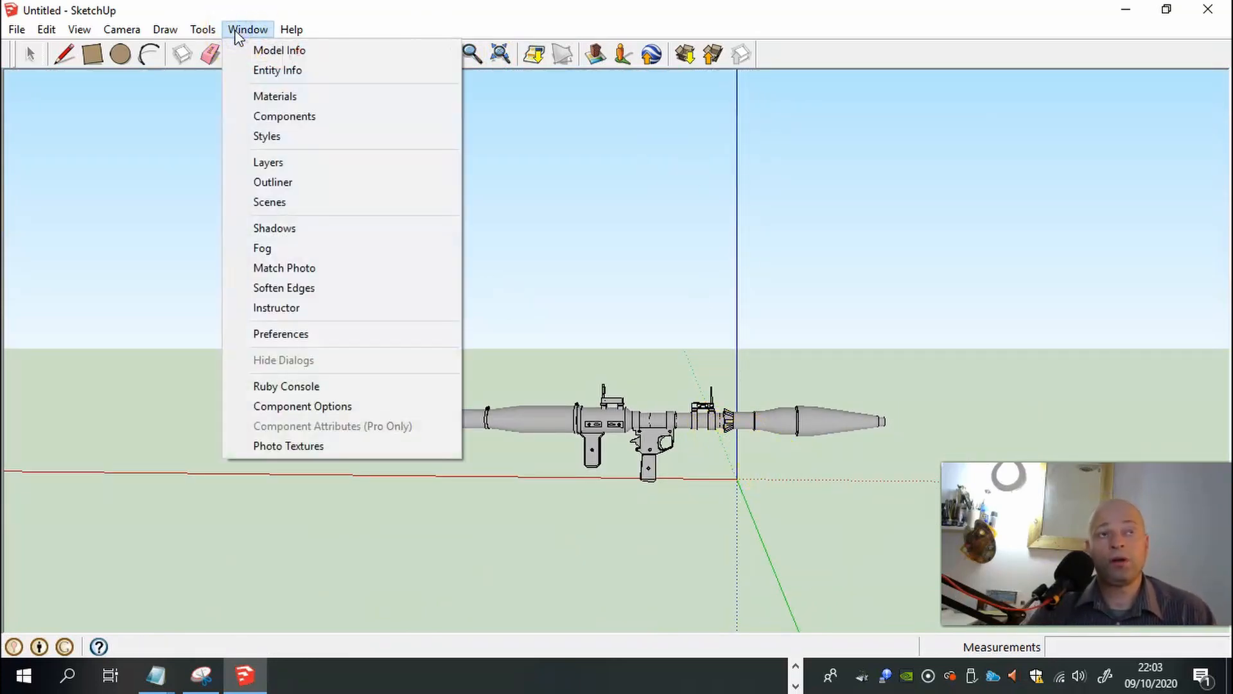
left_click(273, 140)
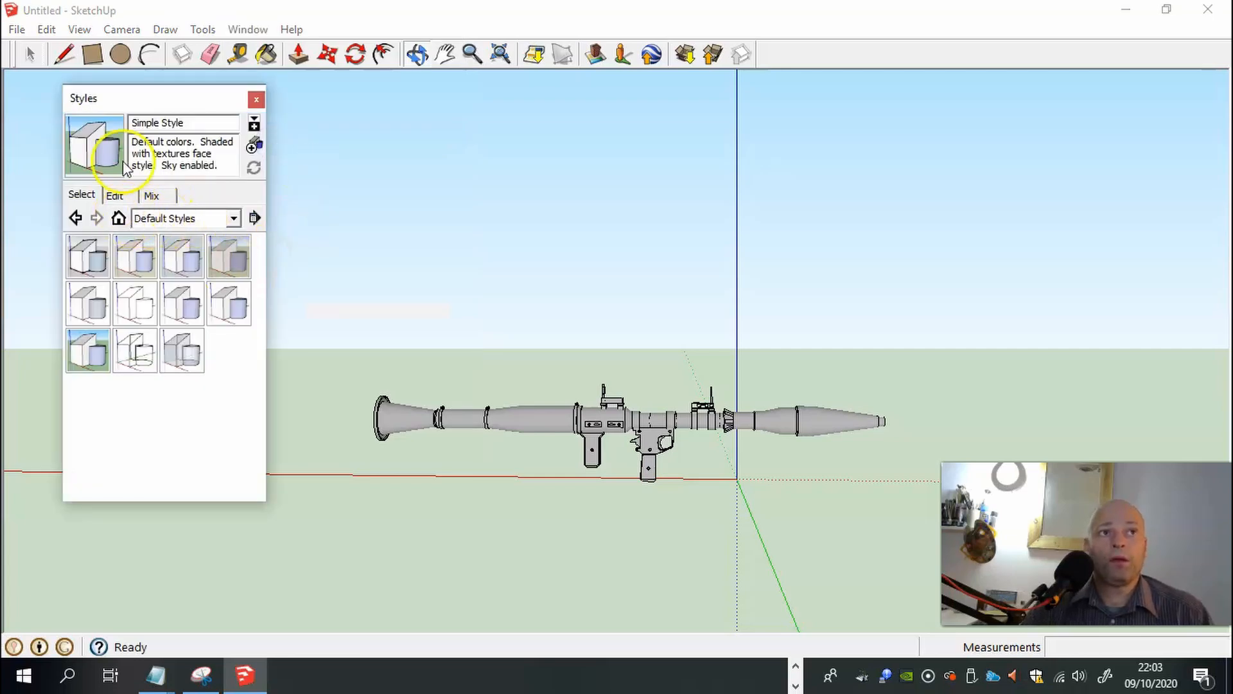
left_click(234, 220)
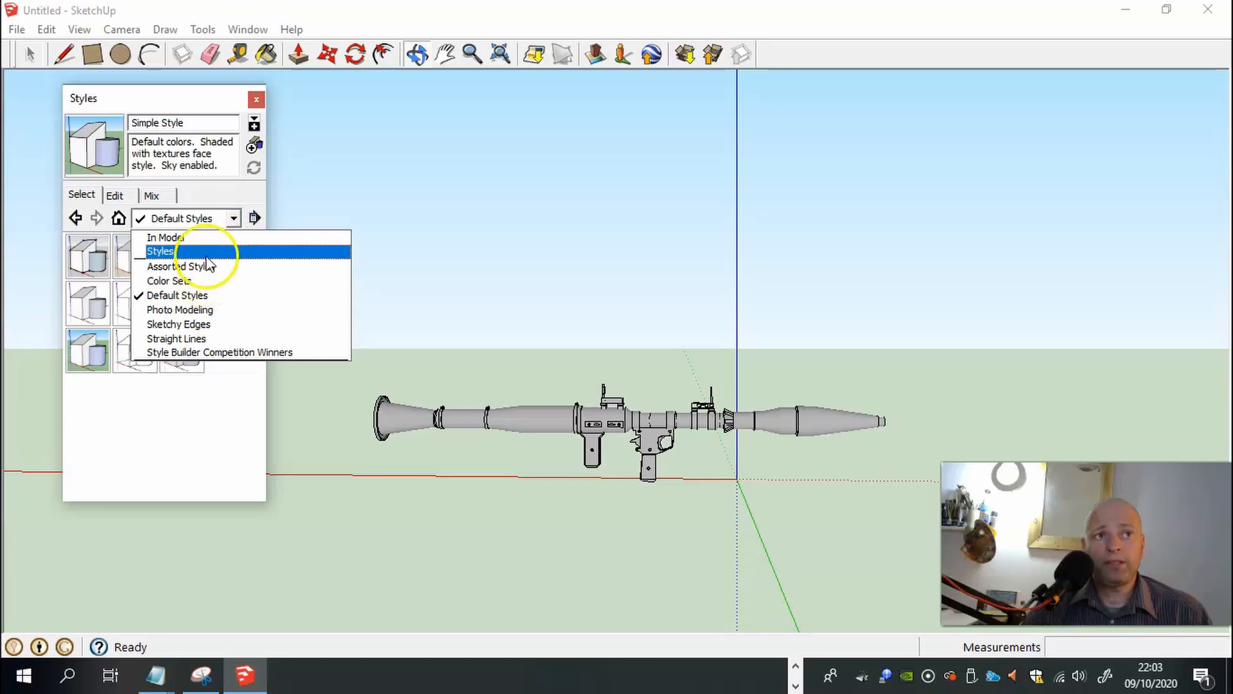
left_click(199, 323)
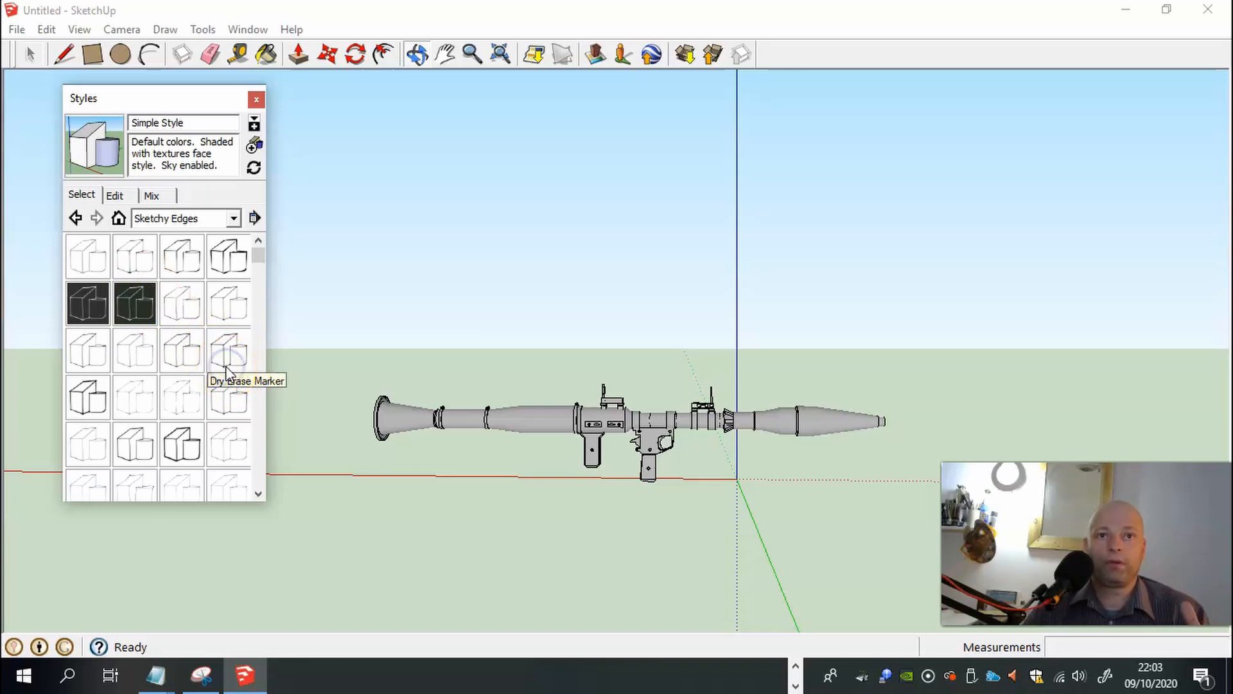
left_click(226, 372)
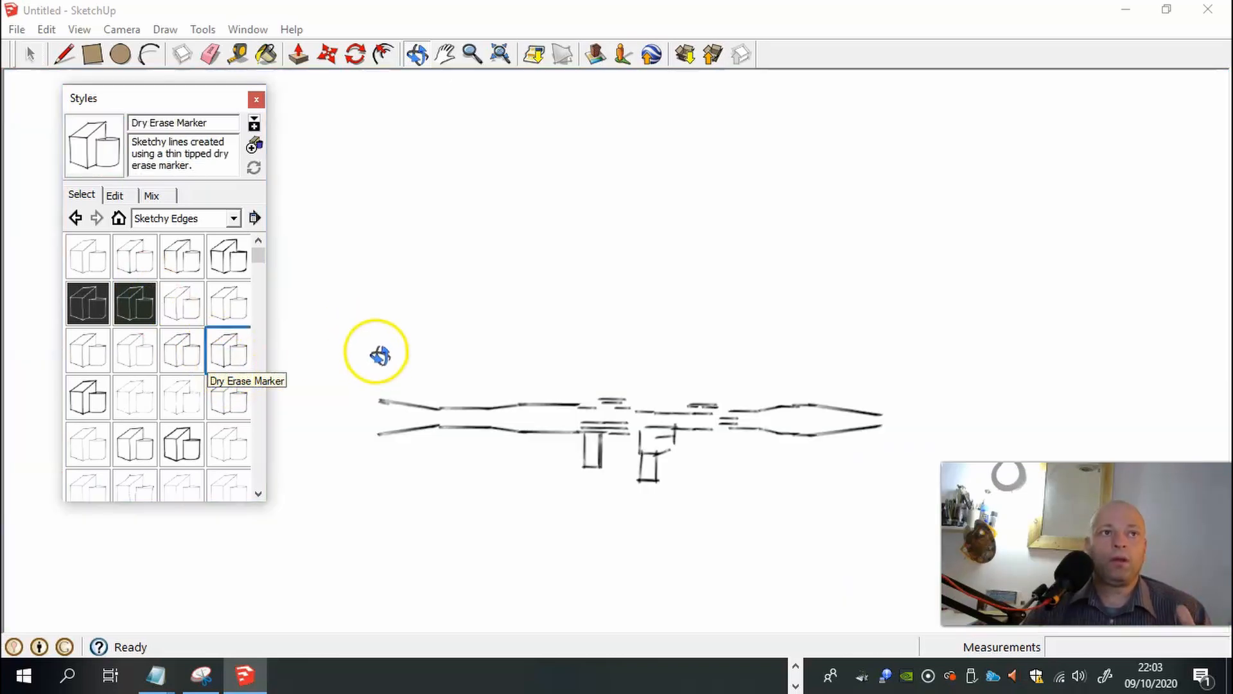
Step: Edit the Dry Erase Marker style's edge settings: enable Profiles and raise Level of Detail to the maximum
left_click_drag(570, 361, 411, 421)
scroll(540, 470, "up", 4)
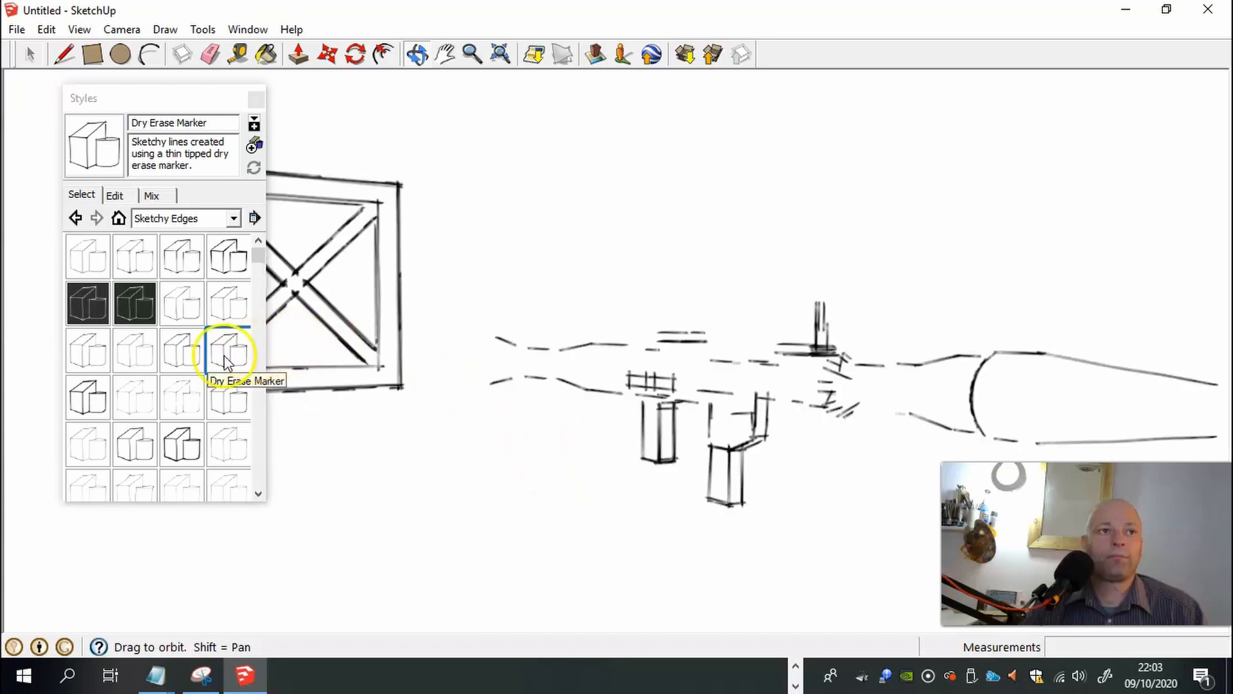
left_click_drag(537, 408, 678, 465)
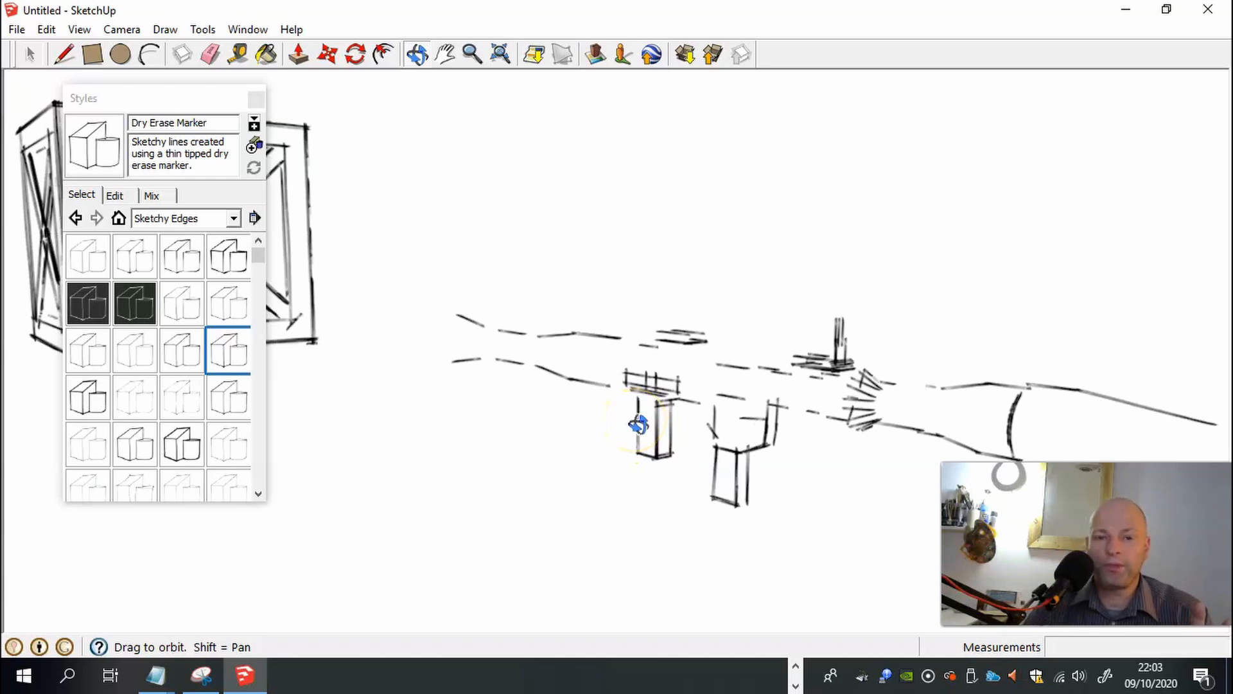
left_click(117, 196)
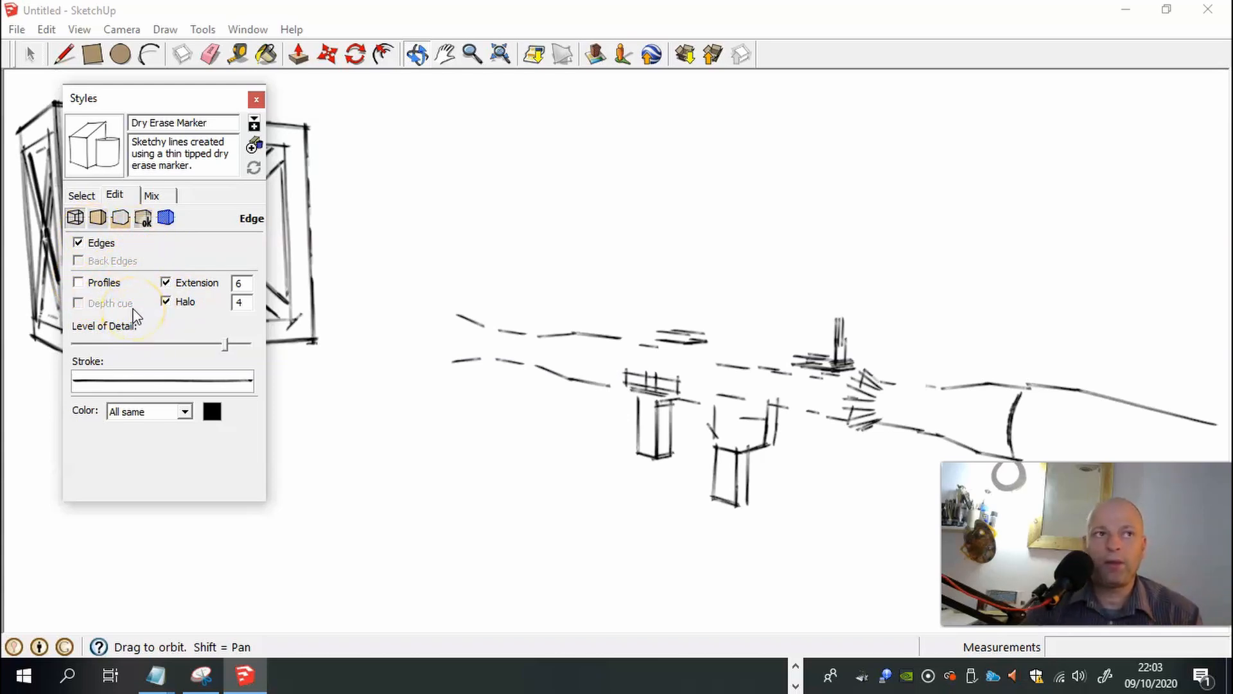
left_click(79, 282)
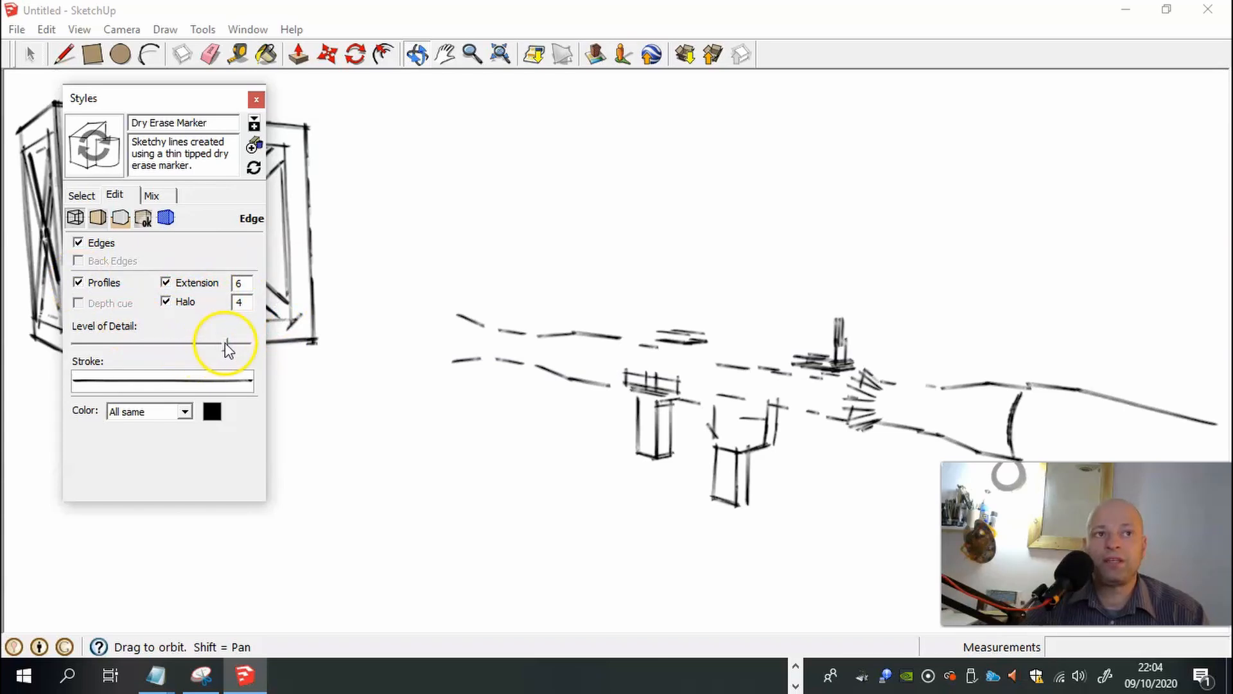
left_click(267, 352)
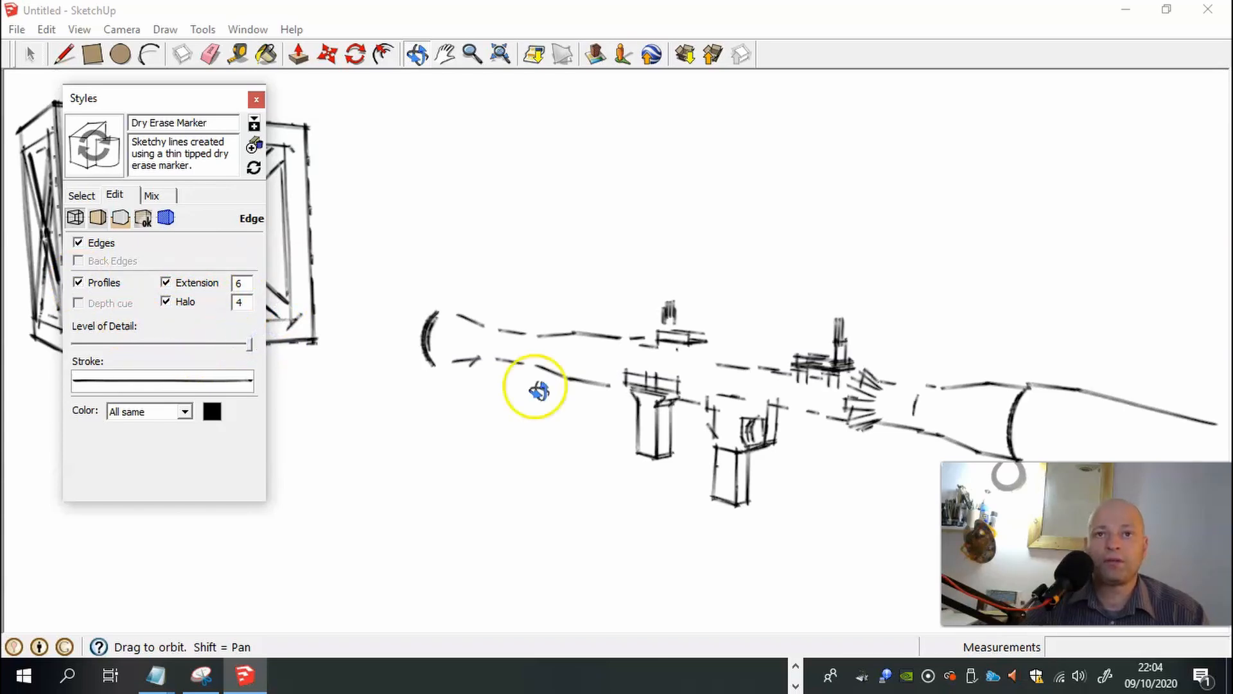
Step: Examine the rocket launcher's line rendering from different angles and distances
left_click(649, 386)
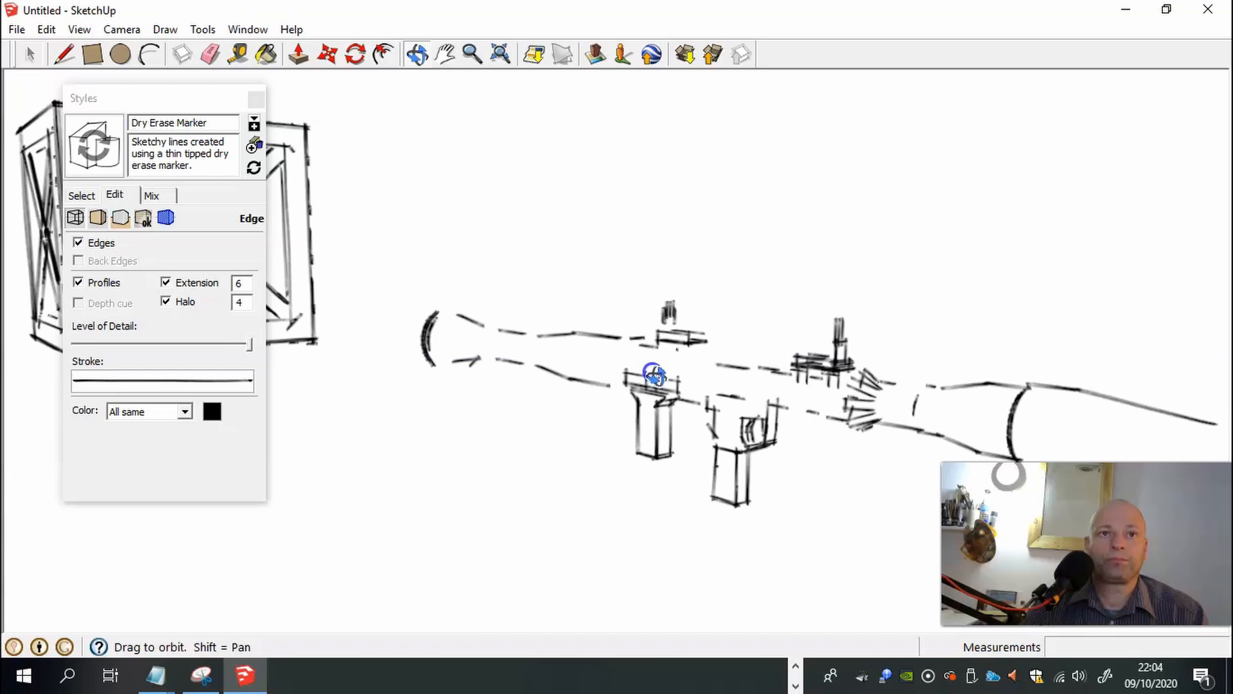
mouse_move(654, 375)
left_mouse_down()
mouse_move(765, 391)
mouse_move(790, 358)
left_mouse_up()
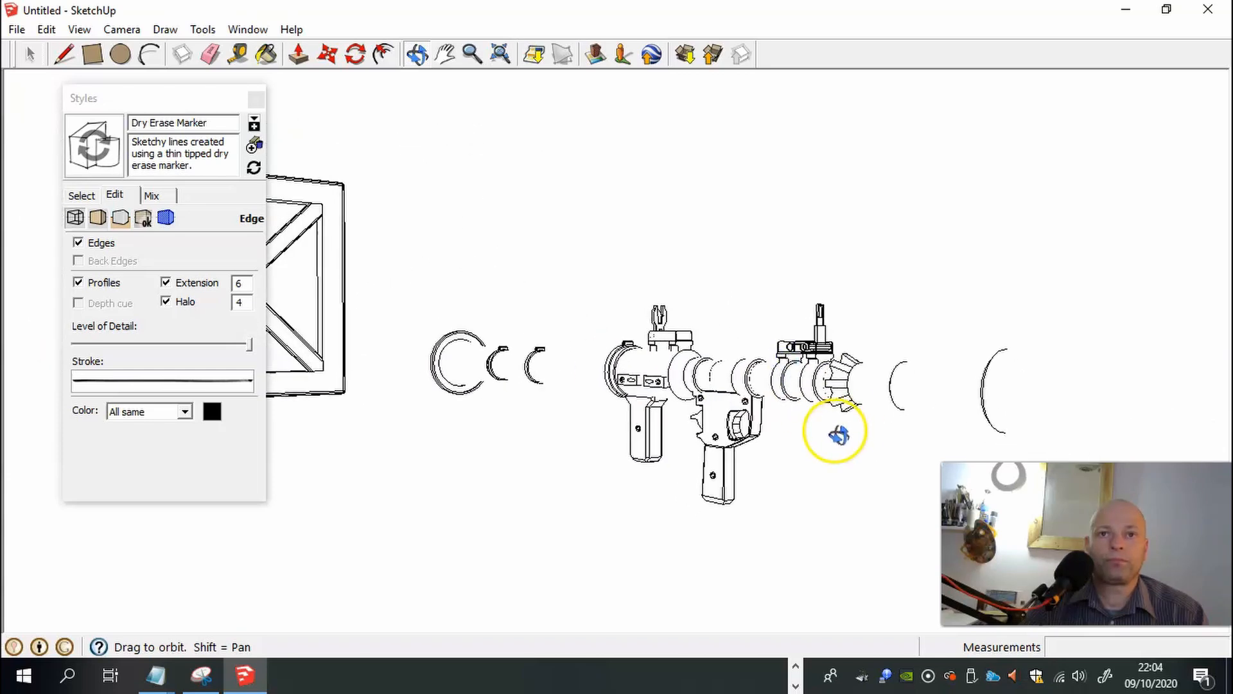
scroll(839, 435, "up", 4)
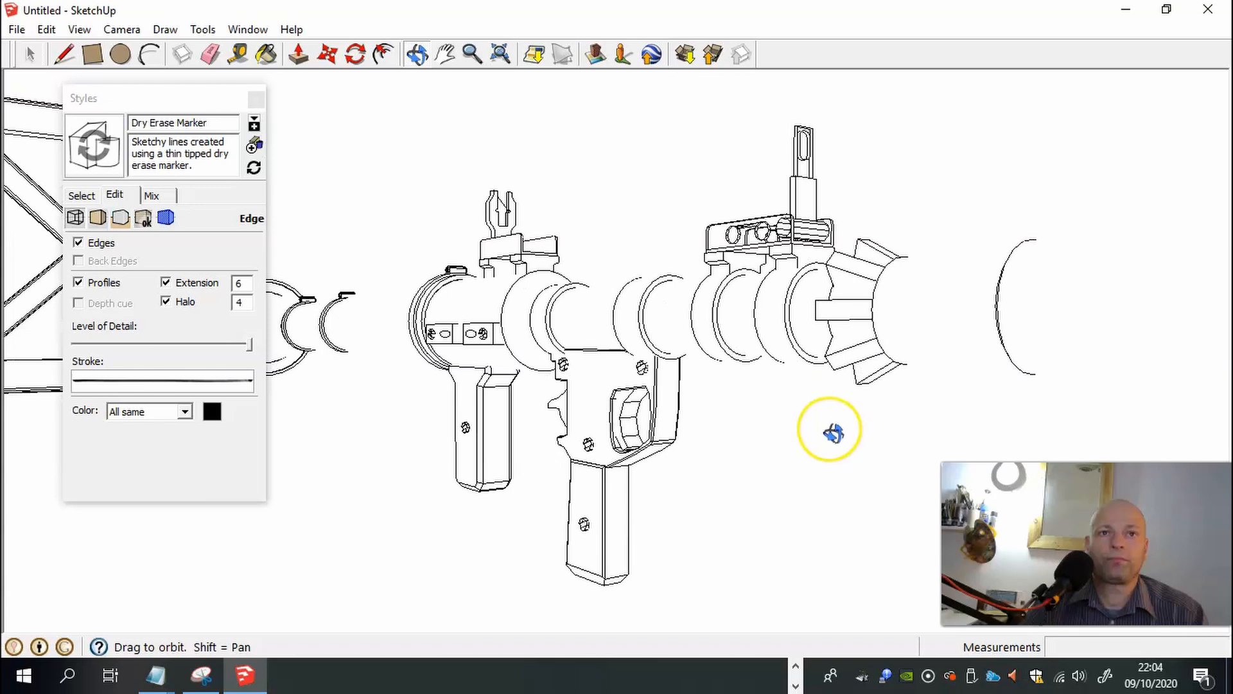
left_click_drag(830, 432, 757, 418)
scroll(758, 416, "up", 5)
scroll(758, 416, "down", 8)
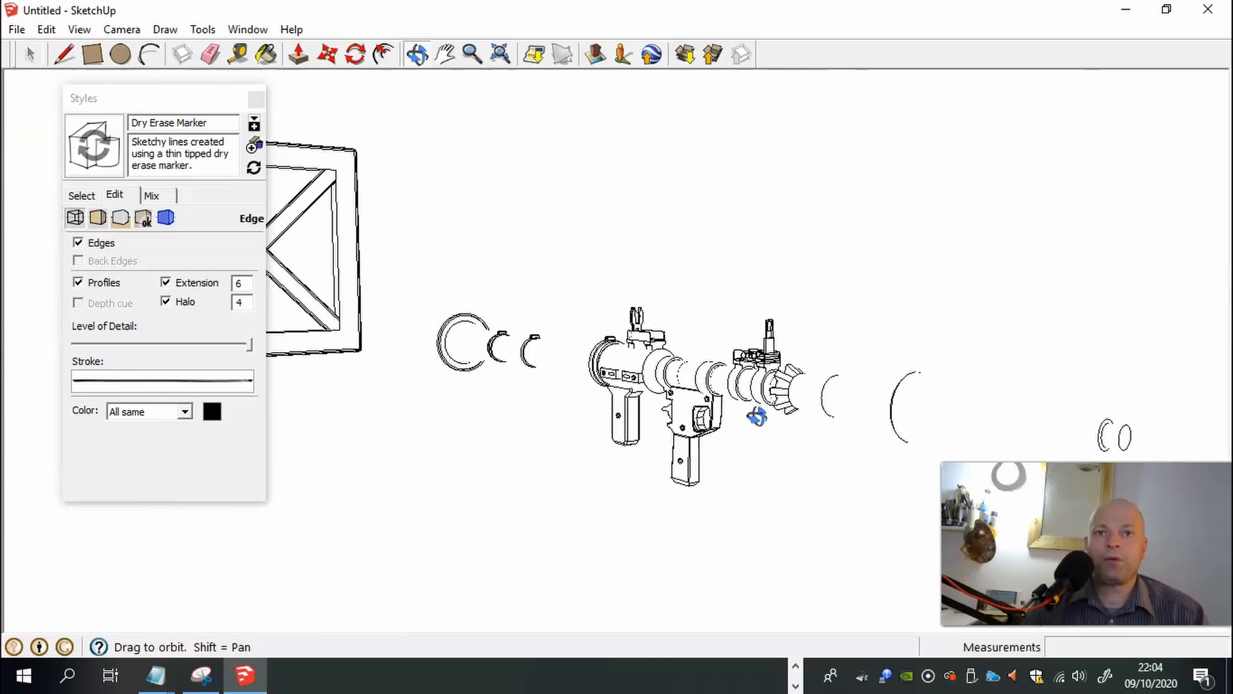
Step: Set the Dry Erase Marker style's edge Extension to 10 and Halo to 6 for the rocket launcher drawing
scroll(756, 416, "down", 1)
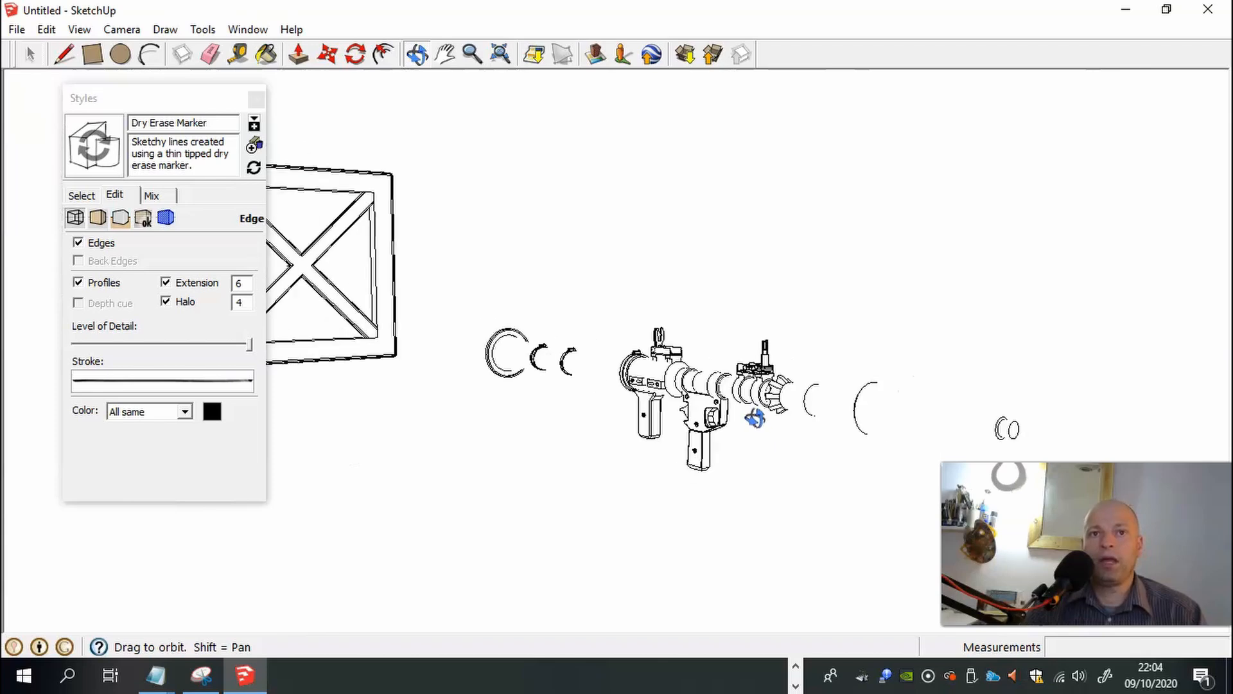
mouse_move(745, 388)
left_mouse_down()
mouse_move(730, 373)
mouse_move(674, 378)
left_mouse_up()
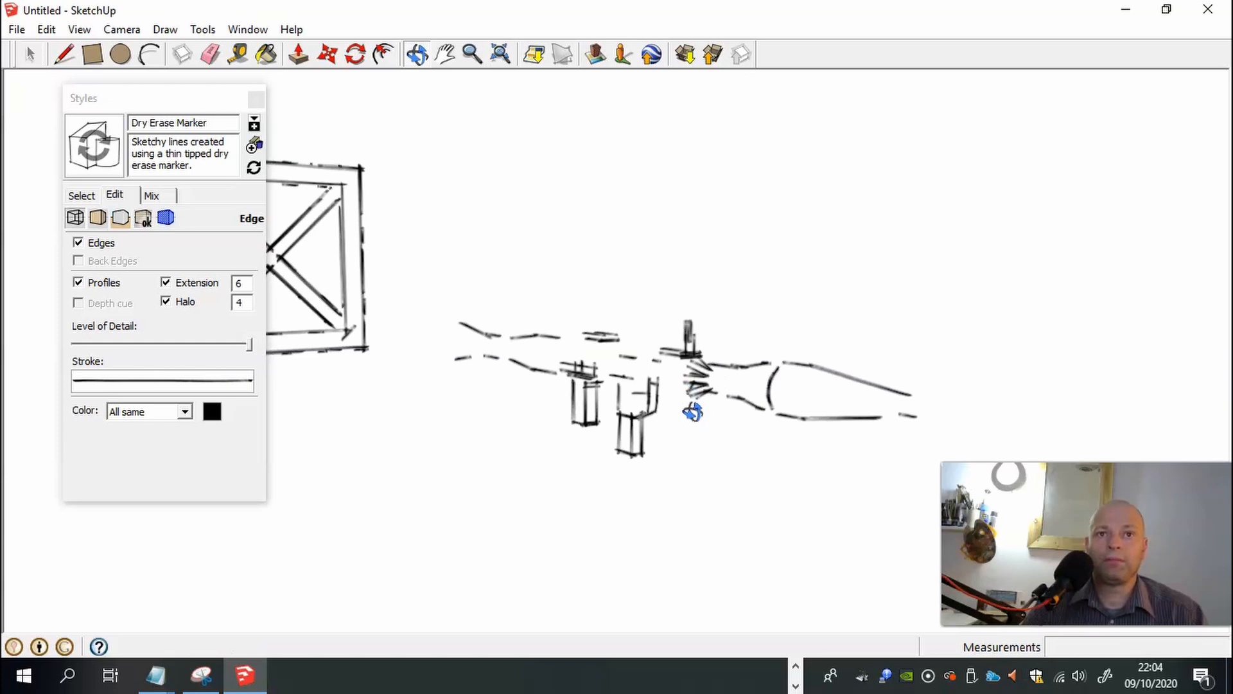
scroll(692, 412, "up", 5)
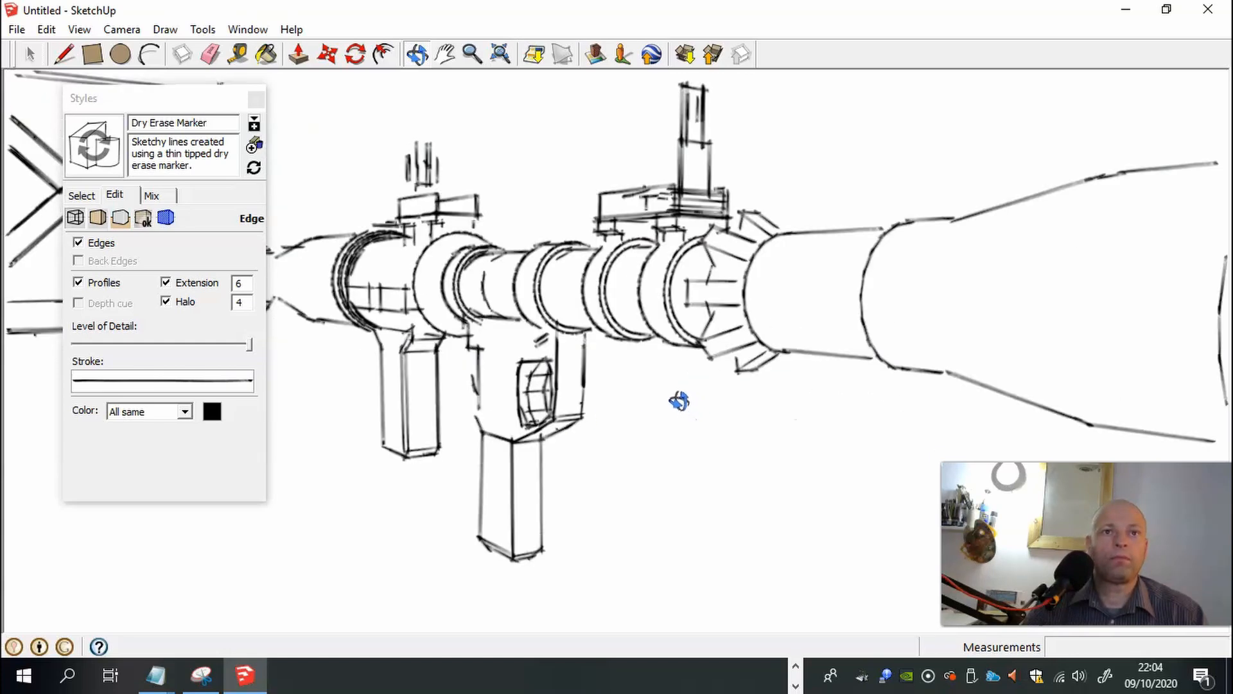
left_click_drag(679, 401, 650, 430)
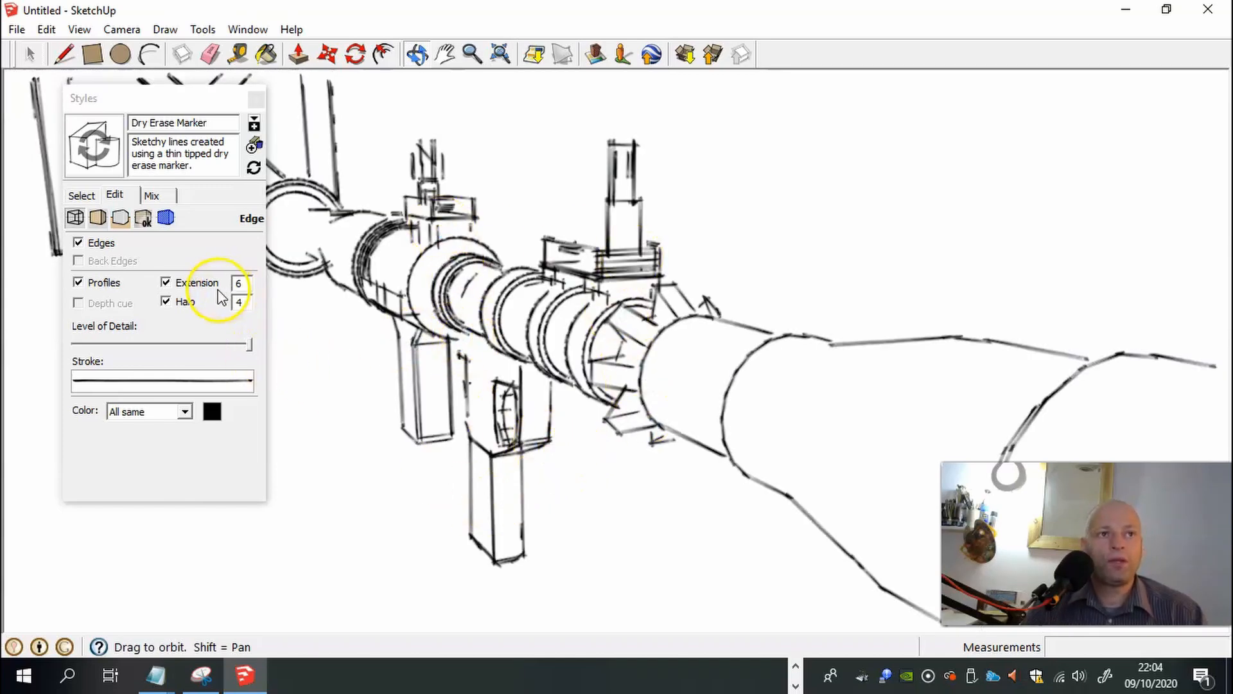
left_click_drag(250, 289, 222, 287)
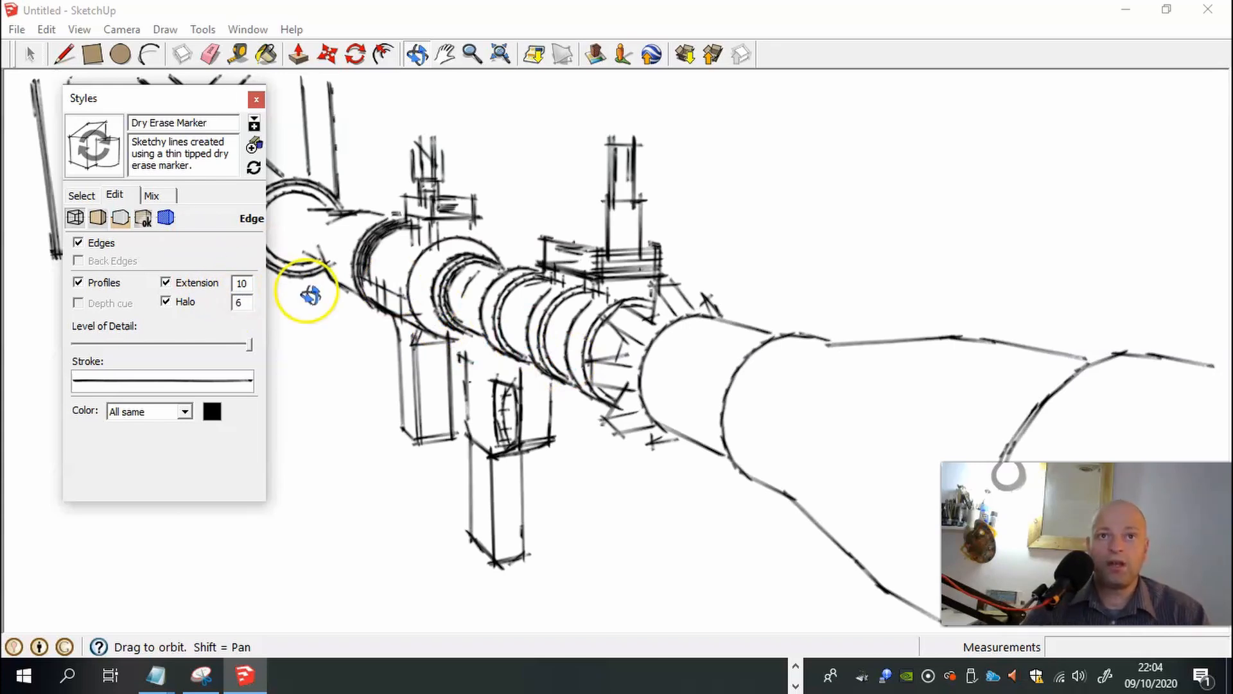
left_click_drag(496, 410, 576, 405)
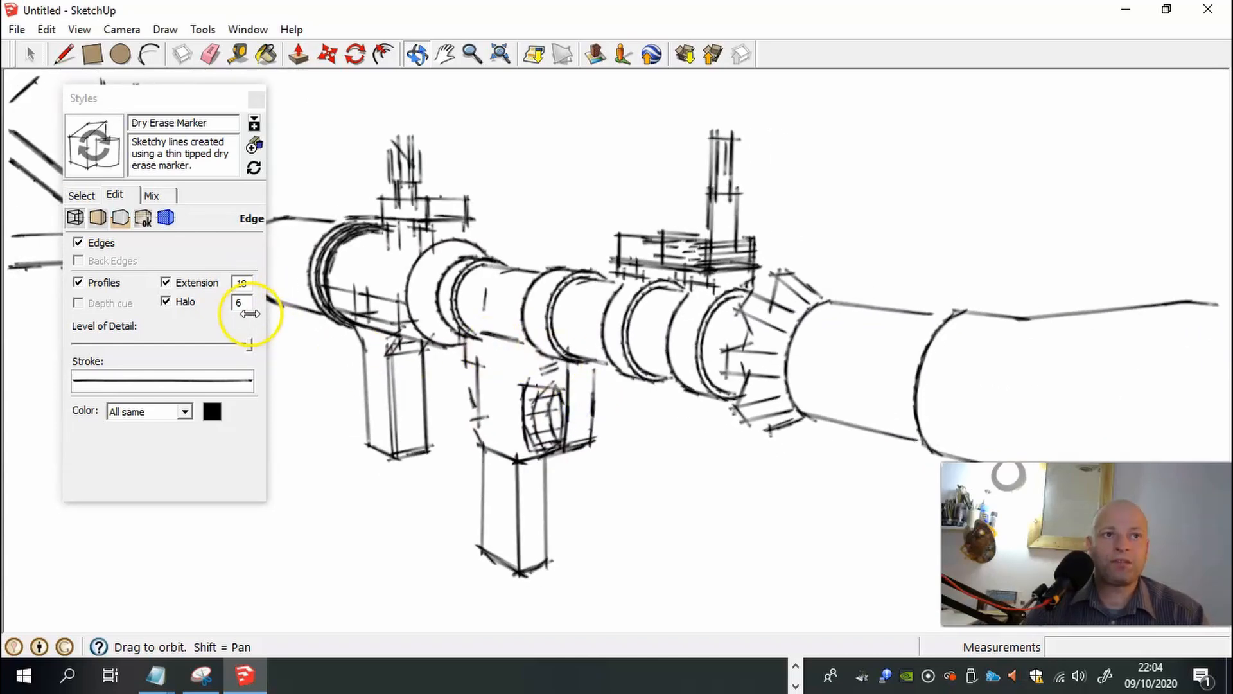
Step: Try a Halo value of 3, reduce it to 2, and check the launcher's lines from other angles
double_click(230, 302)
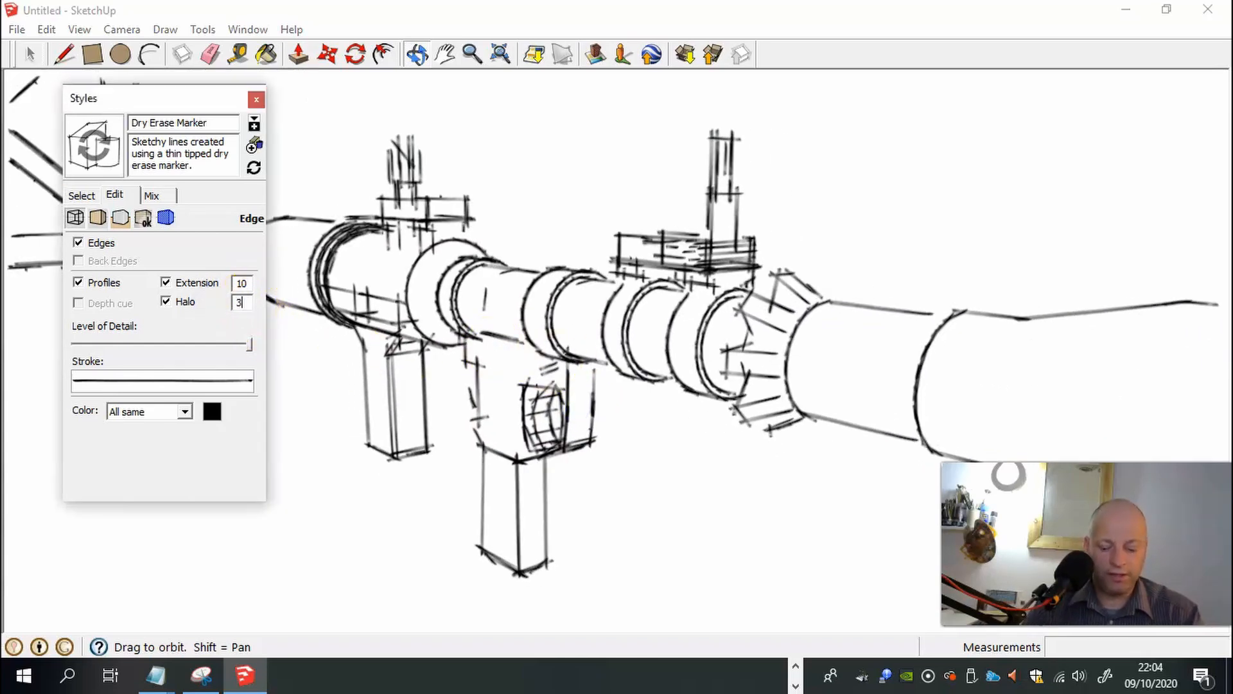
left_click_drag(547, 423, 253, 344)
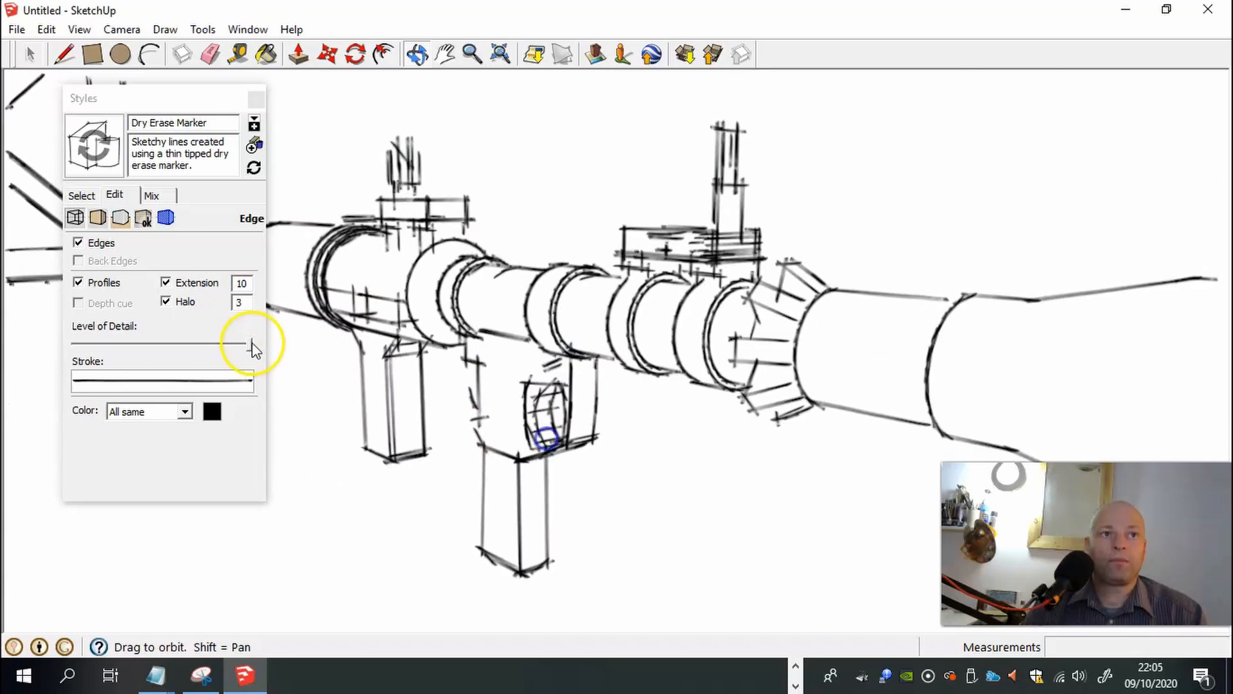
double_click(239, 302)
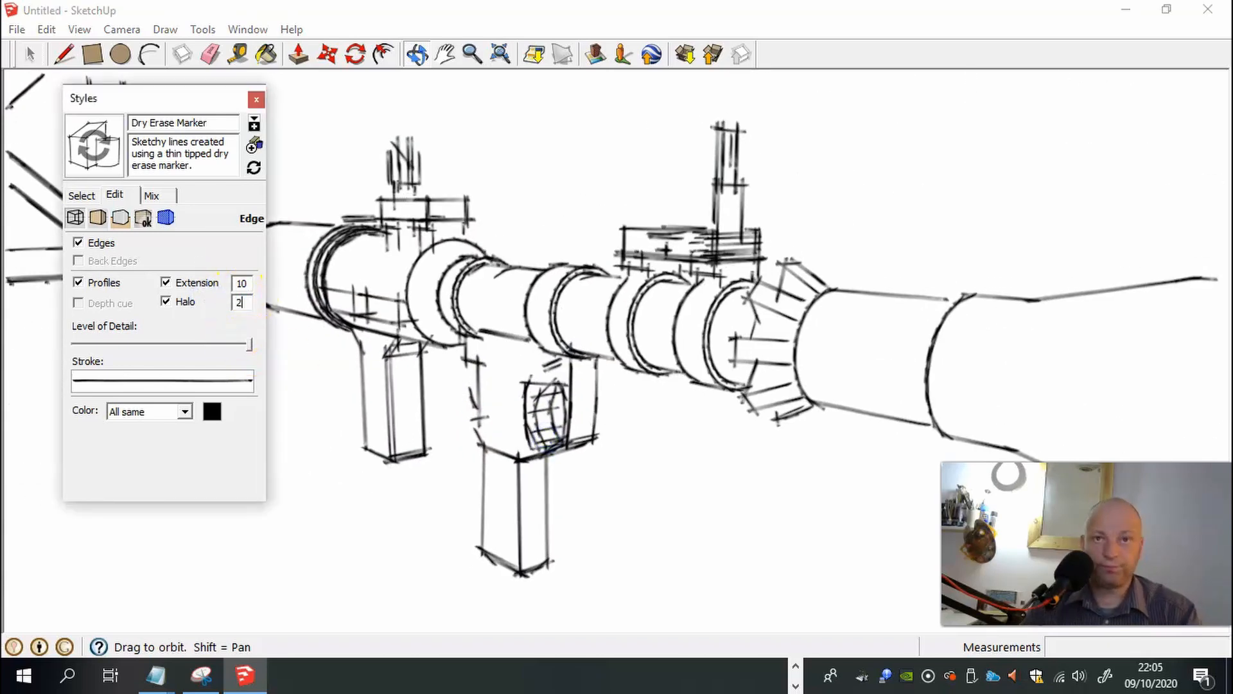
type("2")
mouse_move(503, 358)
left_mouse_down()
mouse_move(780, 435)
mouse_move(711, 421)
mouse_move(750, 489)
left_mouse_up()
scroll(731, 413, "down", 3)
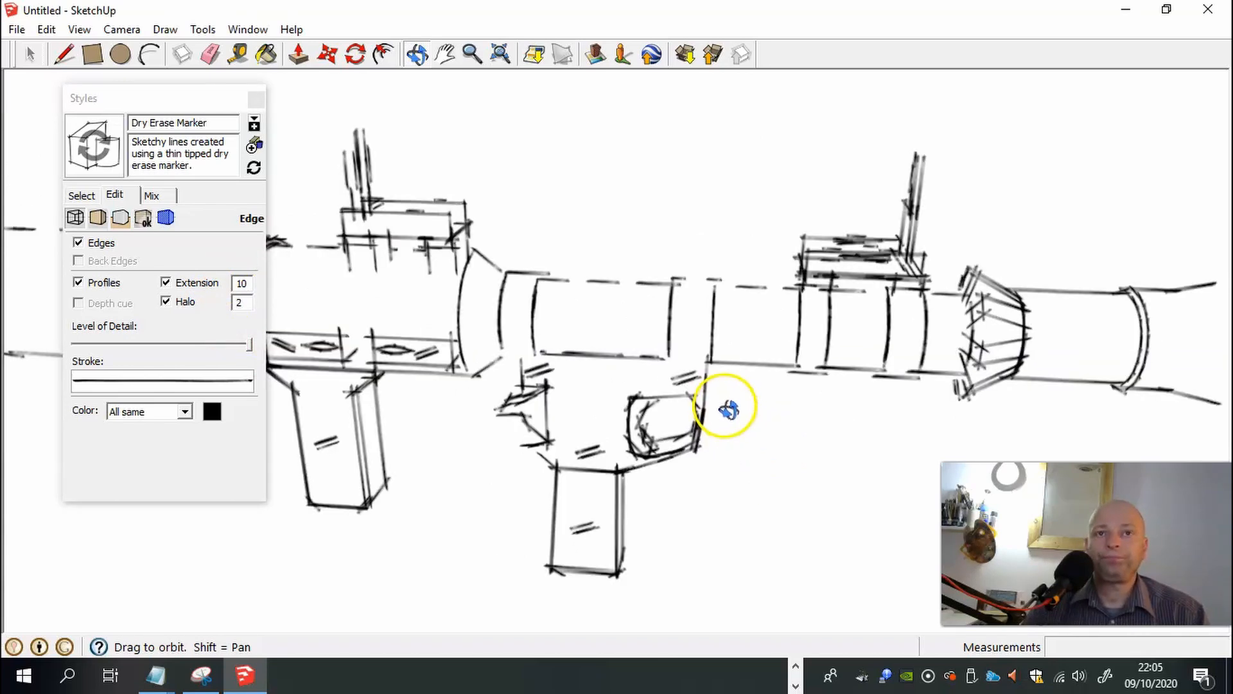
mouse_move(724, 414)
left_mouse_down()
mouse_move(711, 419)
mouse_move(815, 322)
mouse_move(702, 413)
mouse_move(773, 418)
mouse_move(628, 434)
mouse_move(407, 402)
left_mouse_up()
Step: Try the Brush Strokes Wide style from the Sketchy Edges collection on the rocket launcher
left_click(95, 197)
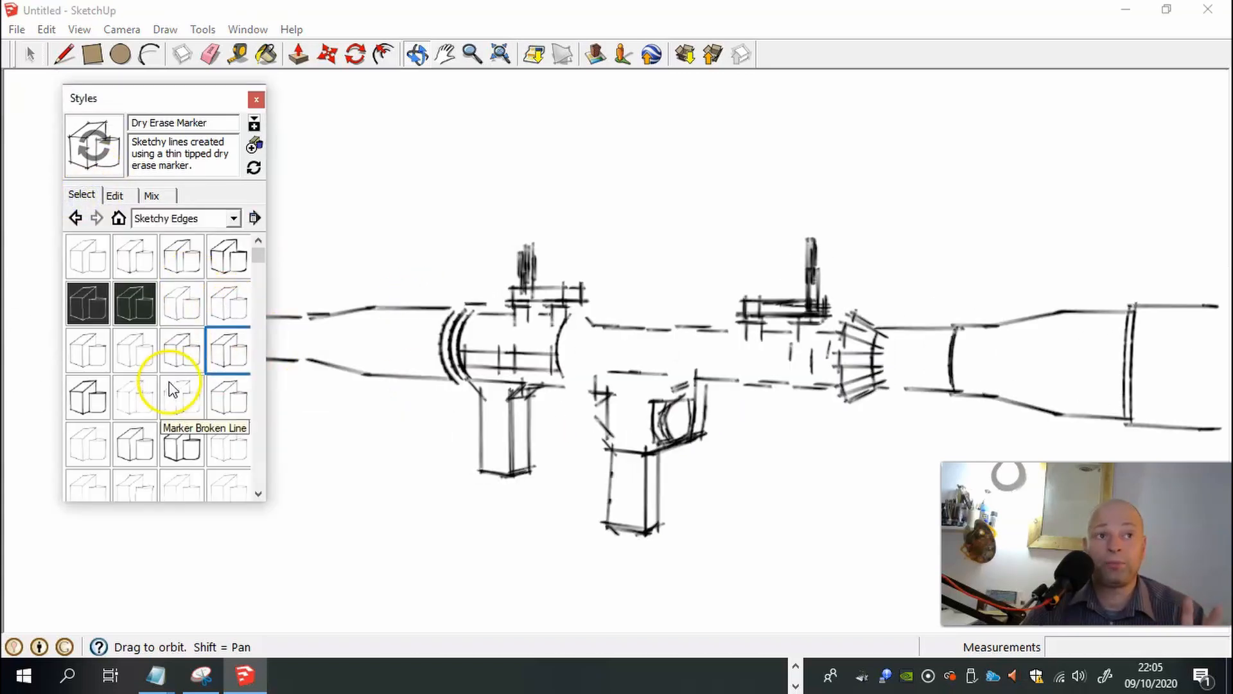
left_click_drag(259, 257, 258, 256)
left_click(226, 264)
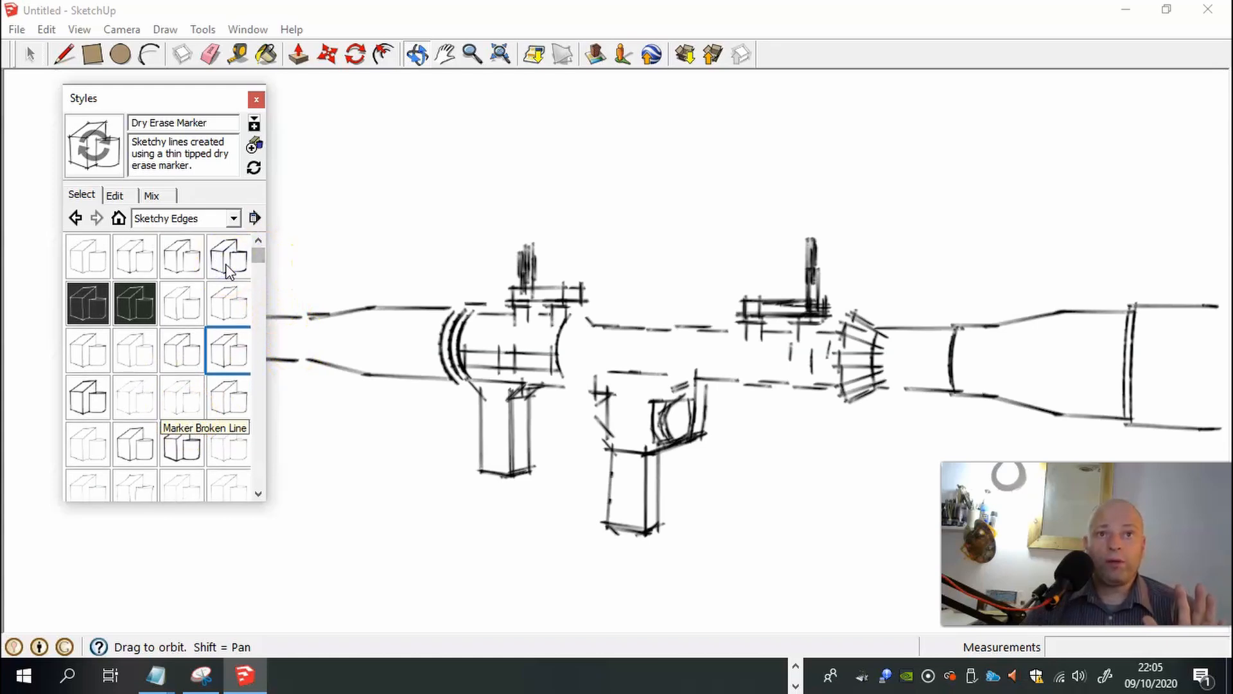
left_click(501, 362)
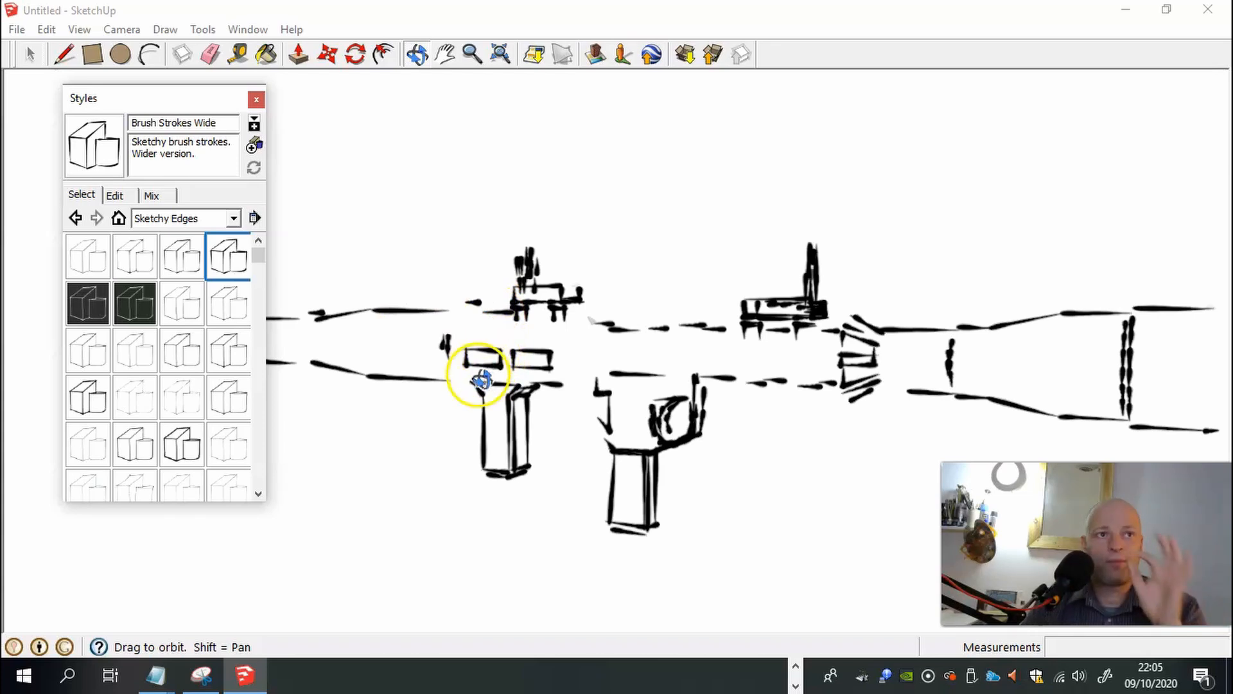
Step: Try the Chalk on Greenboard style and inspect the launcher up close and from farther away
left_click(149, 314)
left_click(529, 369)
left_click_drag(530, 370, 412, 372)
scroll(554, 393, "up", 5)
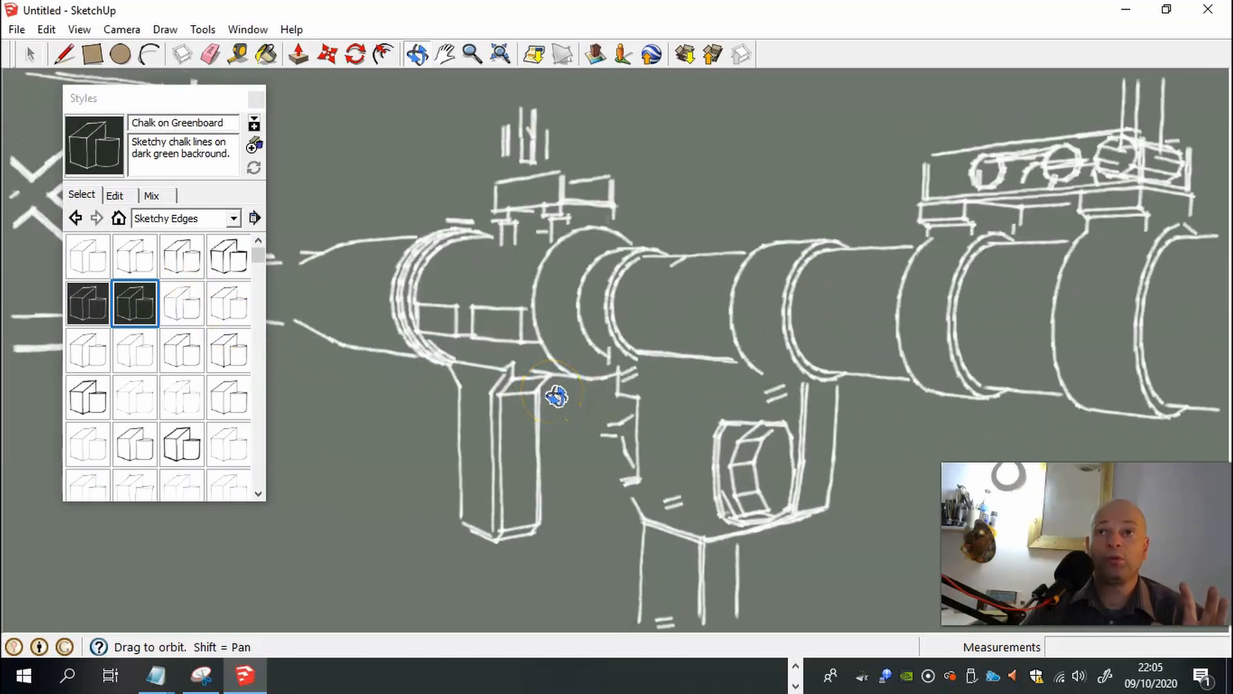
scroll(556, 396, "down", 5)
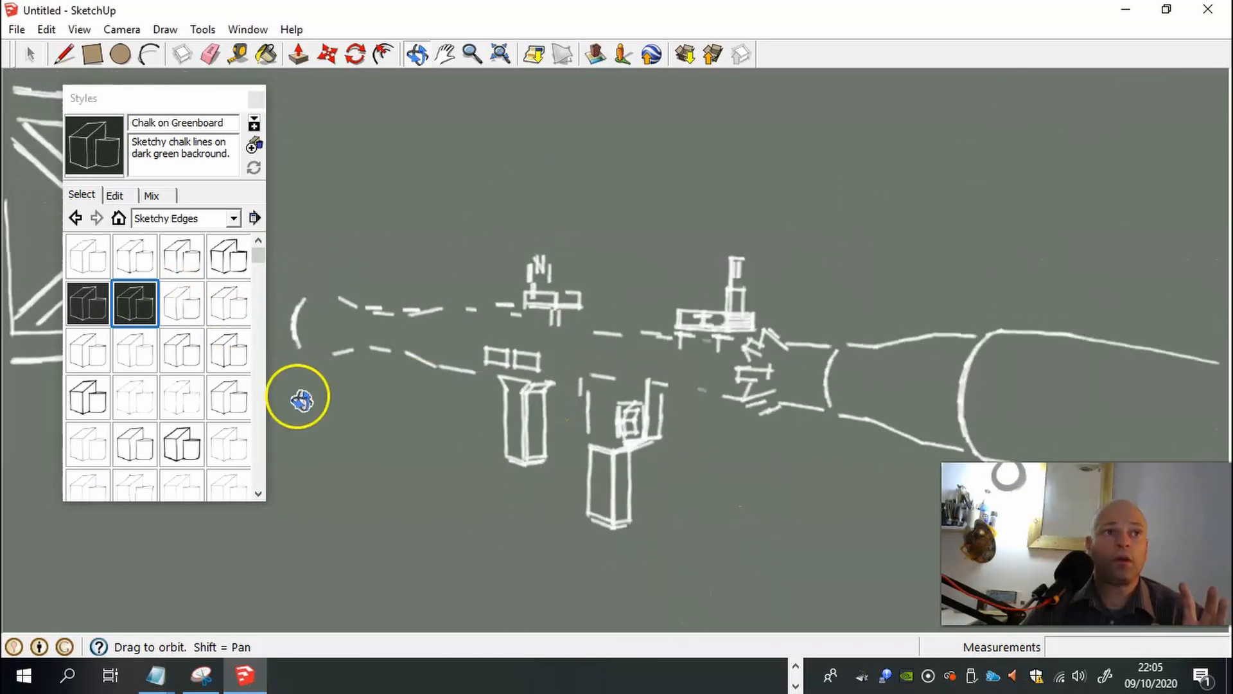
Step: Try the Conte style on the rocket launcher and inspect its line work up close
left_click(101, 360)
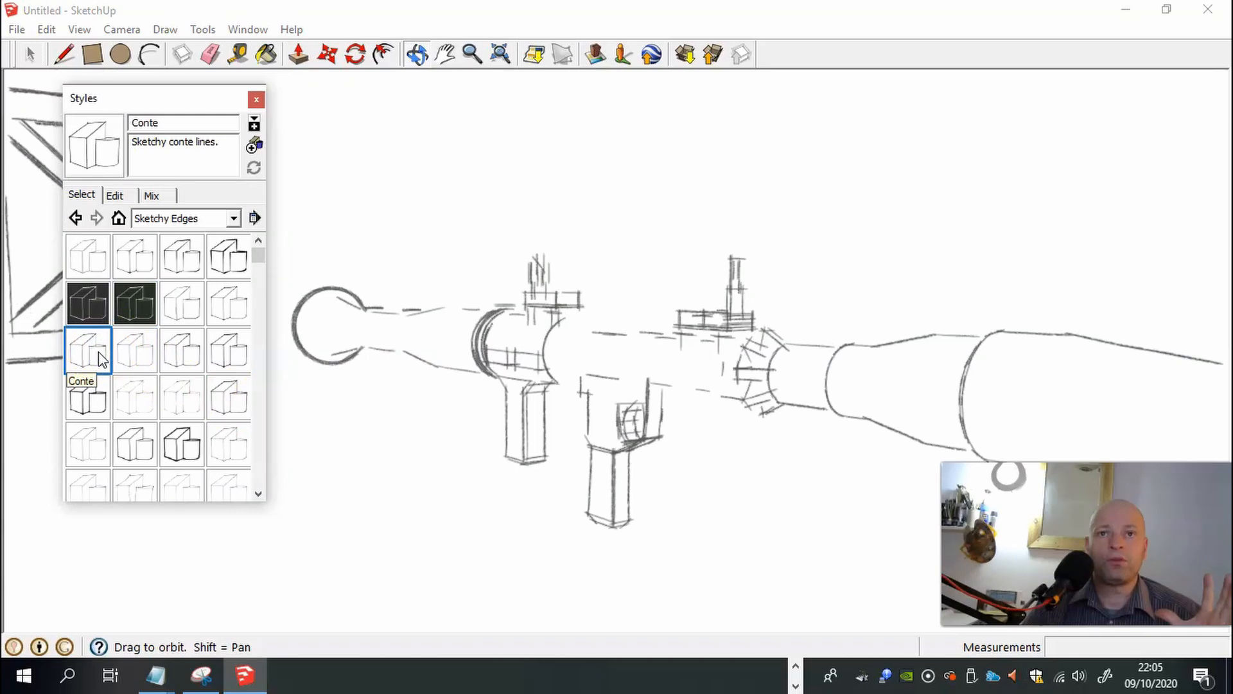
scroll(559, 442, "up", 5)
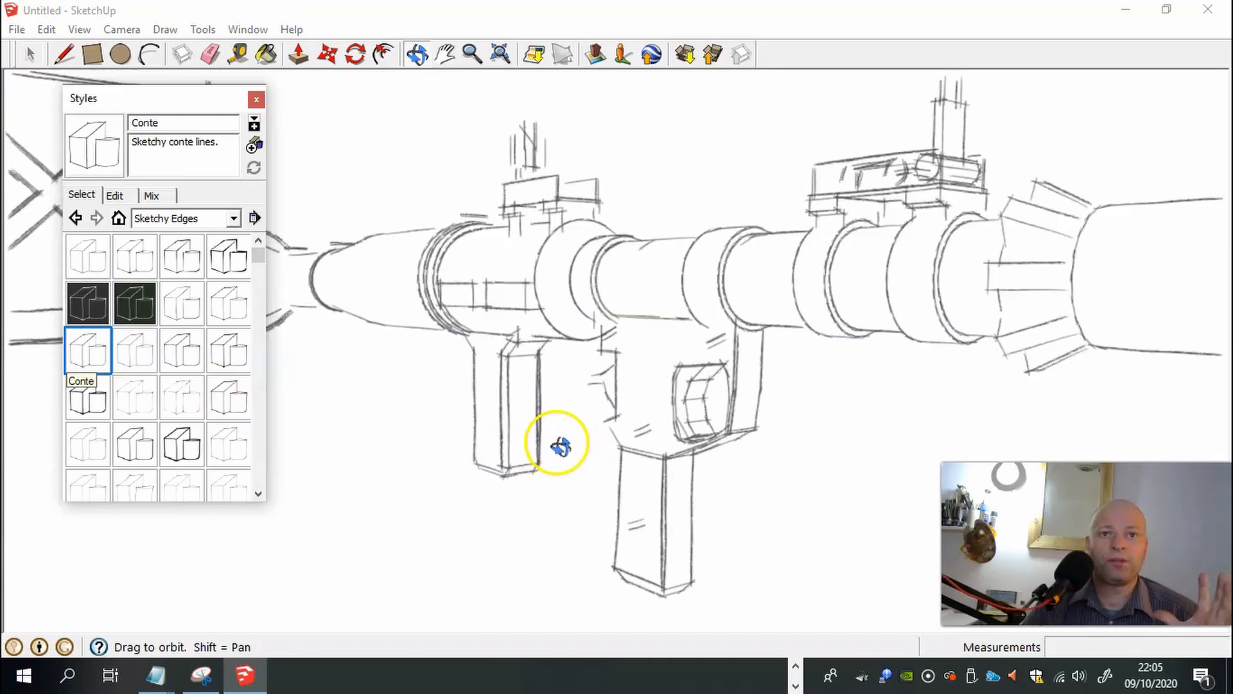
left_click_drag(806, 341, 719, 382)
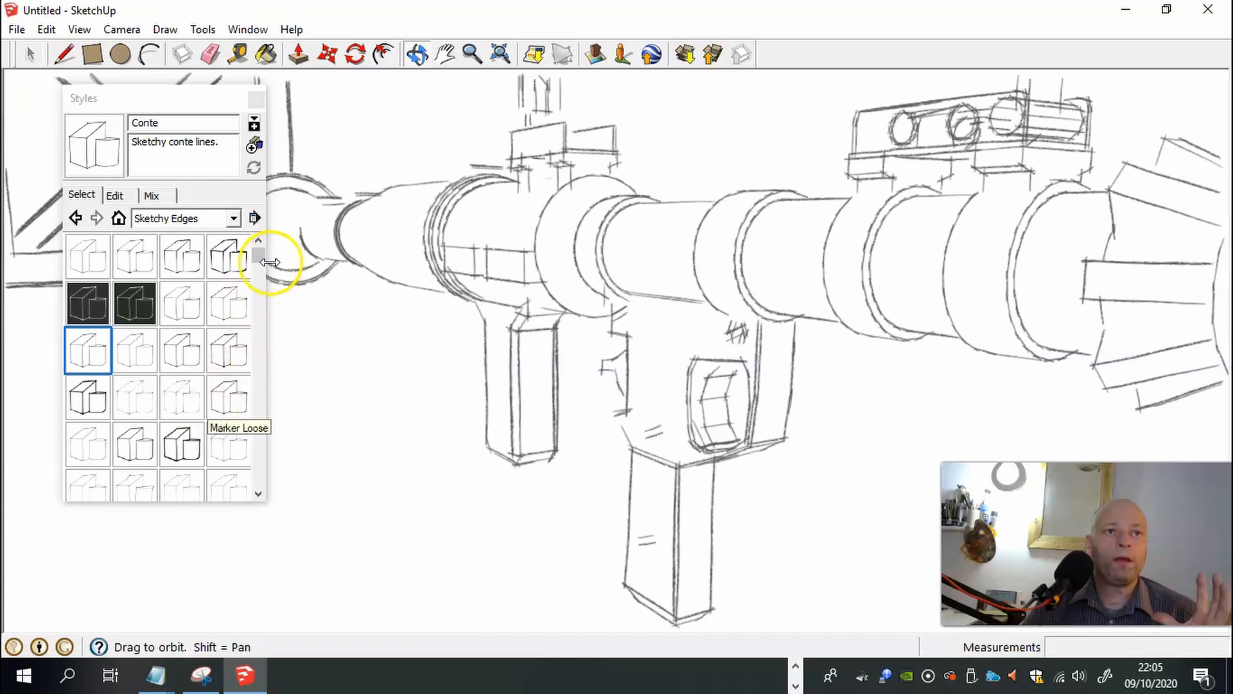
Step: Reapply the Dry Erase Marker style and examine the wooden crate's edges from several angles and up close at its top corner
scroll(265, 286, "down", 1)
left_click_drag(264, 286, 272, 404)
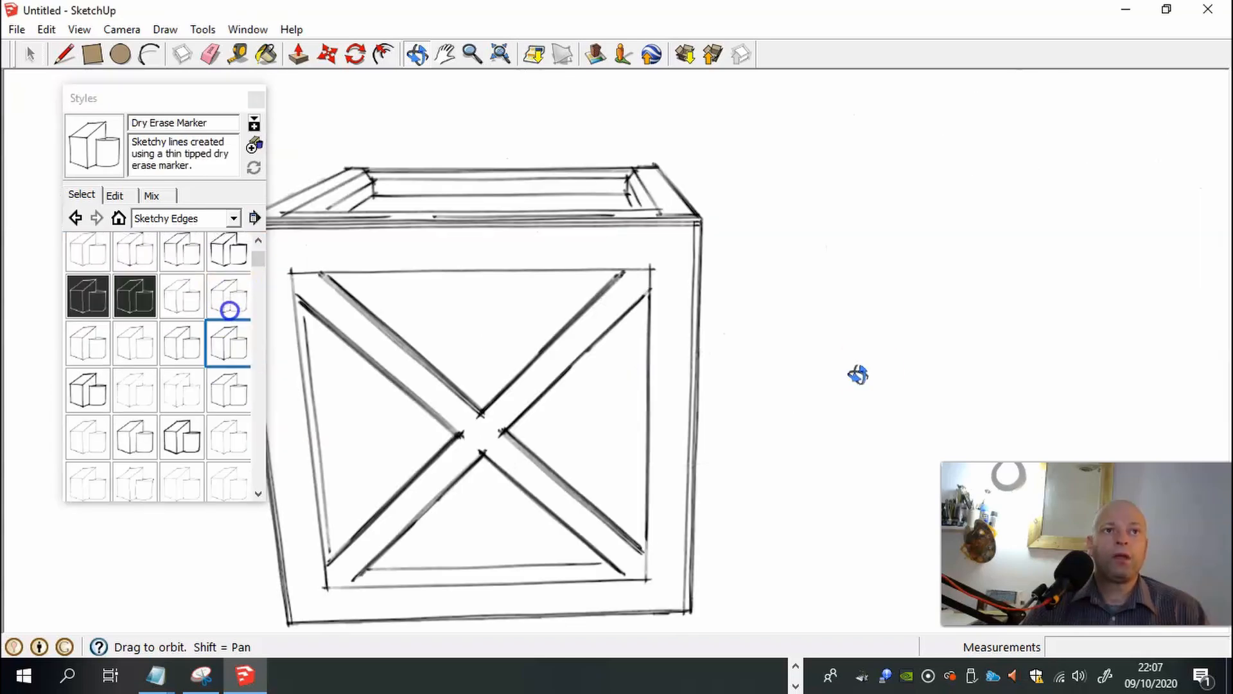
left_click_drag(875, 375, 585, 367)
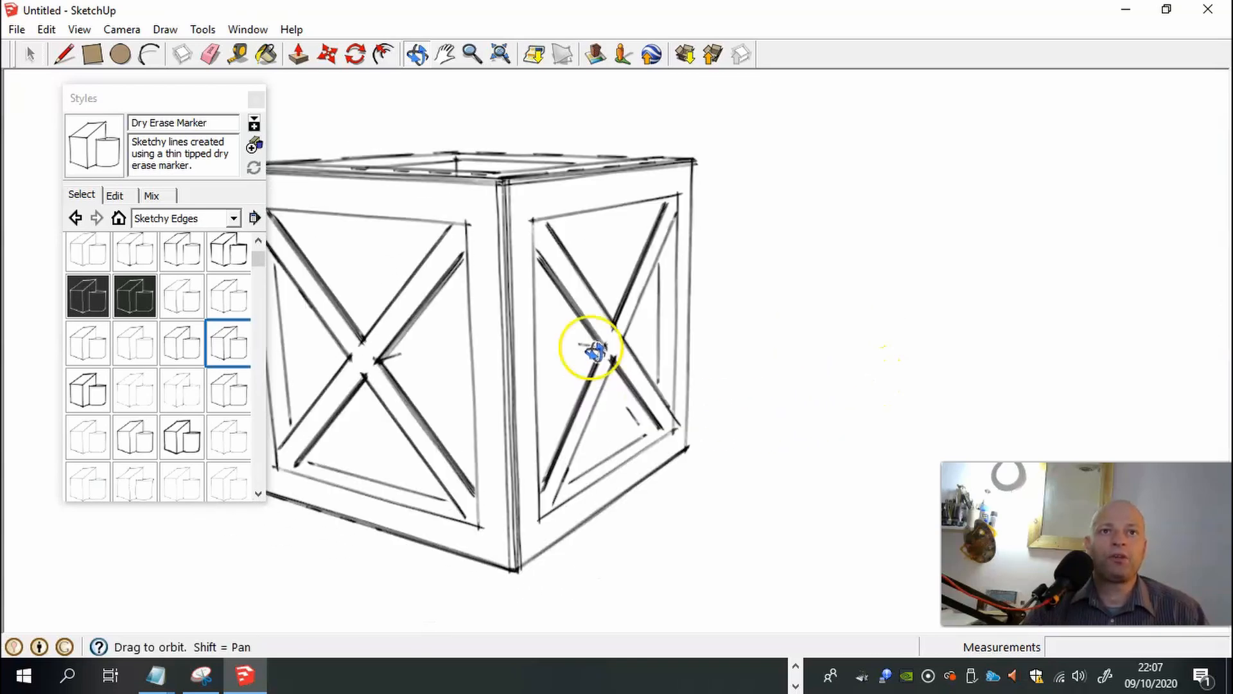
left_click_drag(737, 280, 757, 356)
left_click_drag(649, 307, 640, 364)
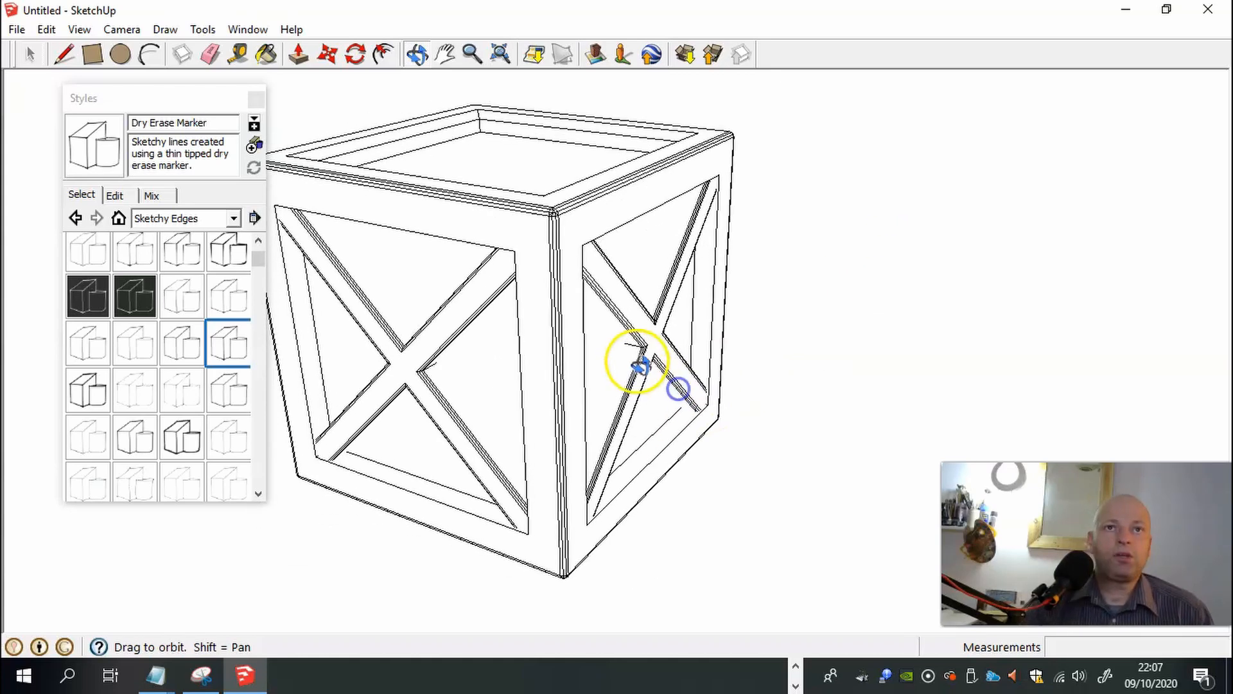
scroll(641, 365, "up", 3)
left_click_drag(623, 315, 710, 482, "shift")
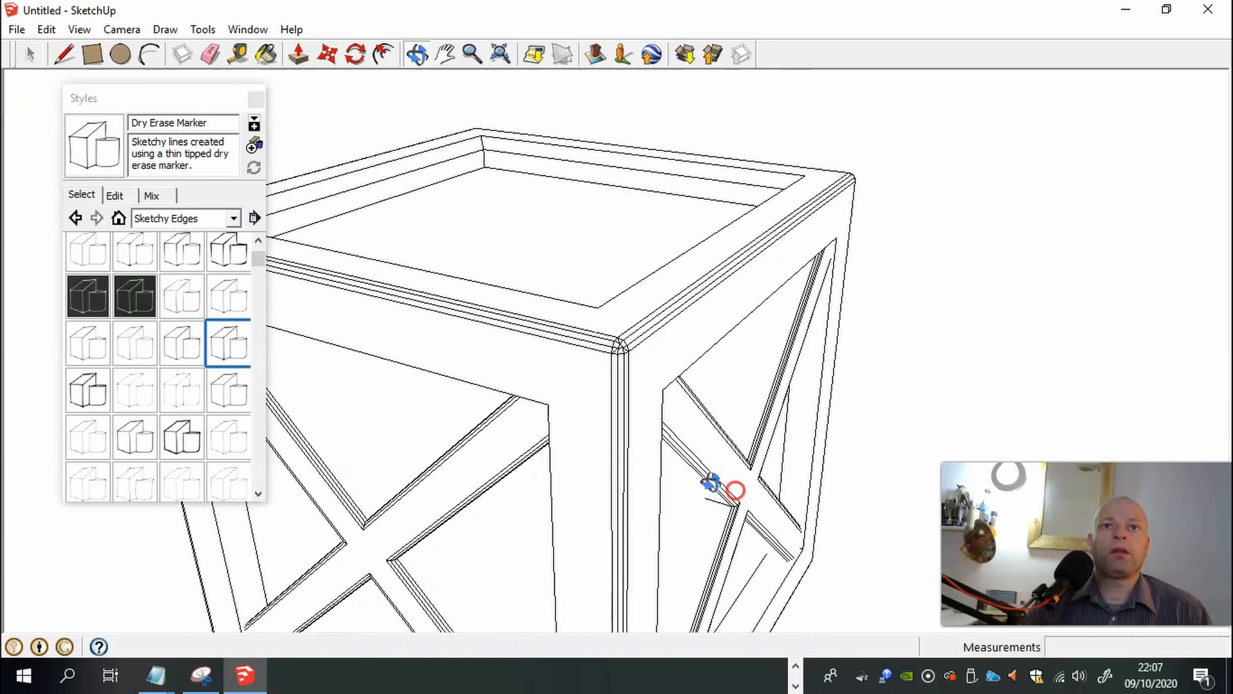
scroll(710, 482, "up", 3)
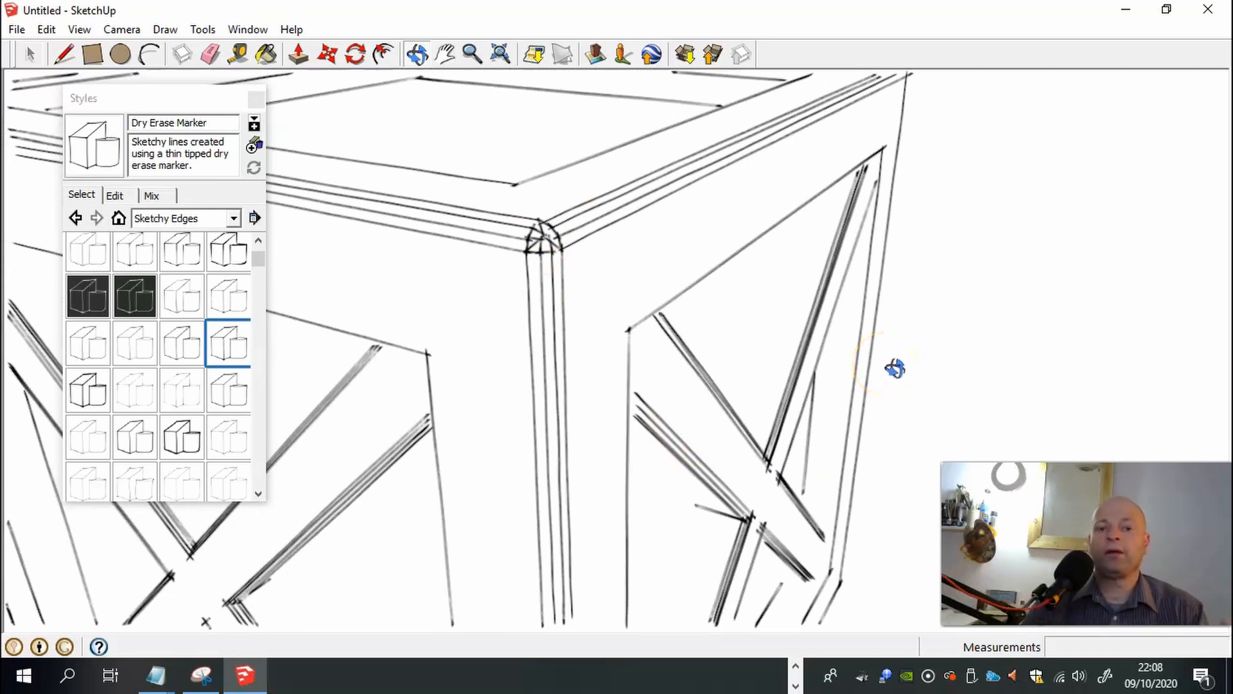
left_click(18, 30)
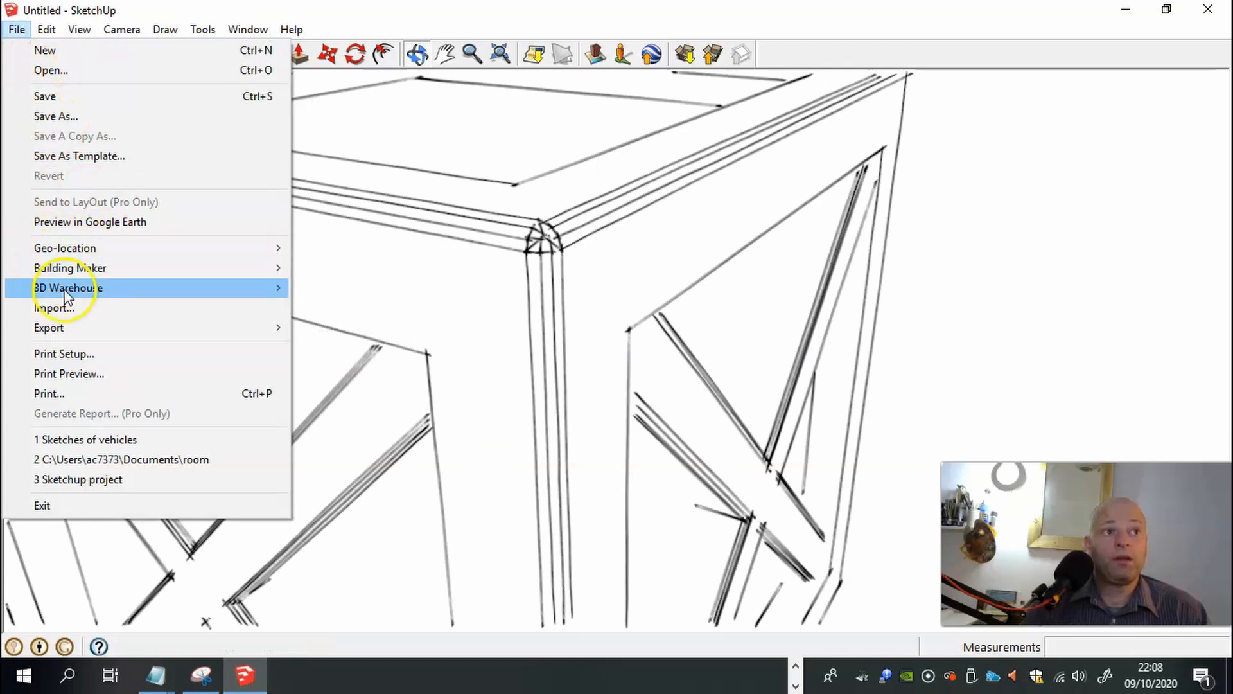
mouse_move(80, 331)
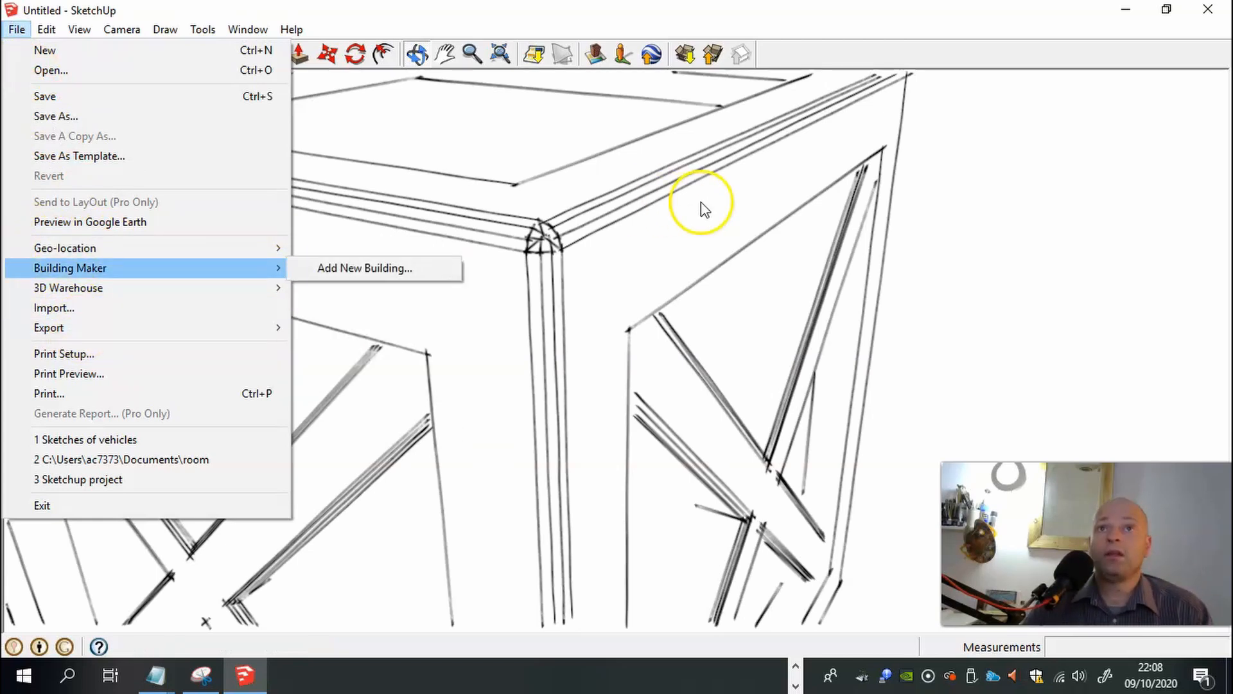
left_click(1047, 146)
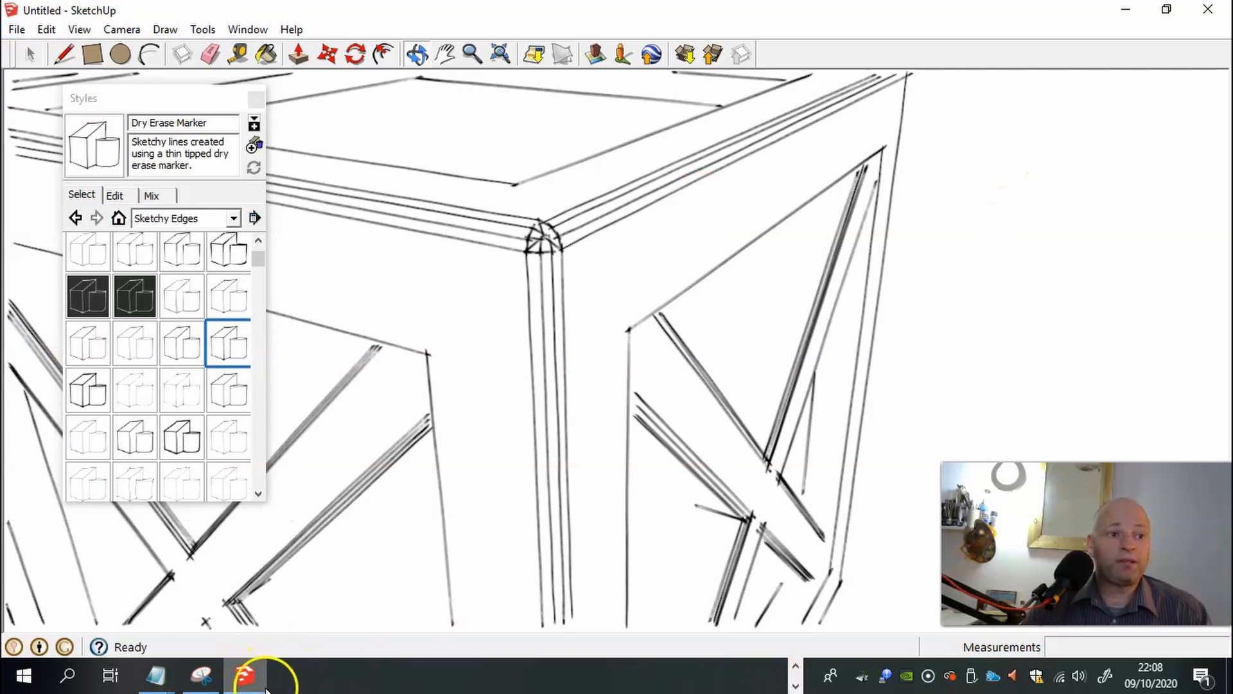
Step: Switch to Snipping Tool and capture a new snip of the crate corner drawing, leaving out the styles window
left_click(203, 675)
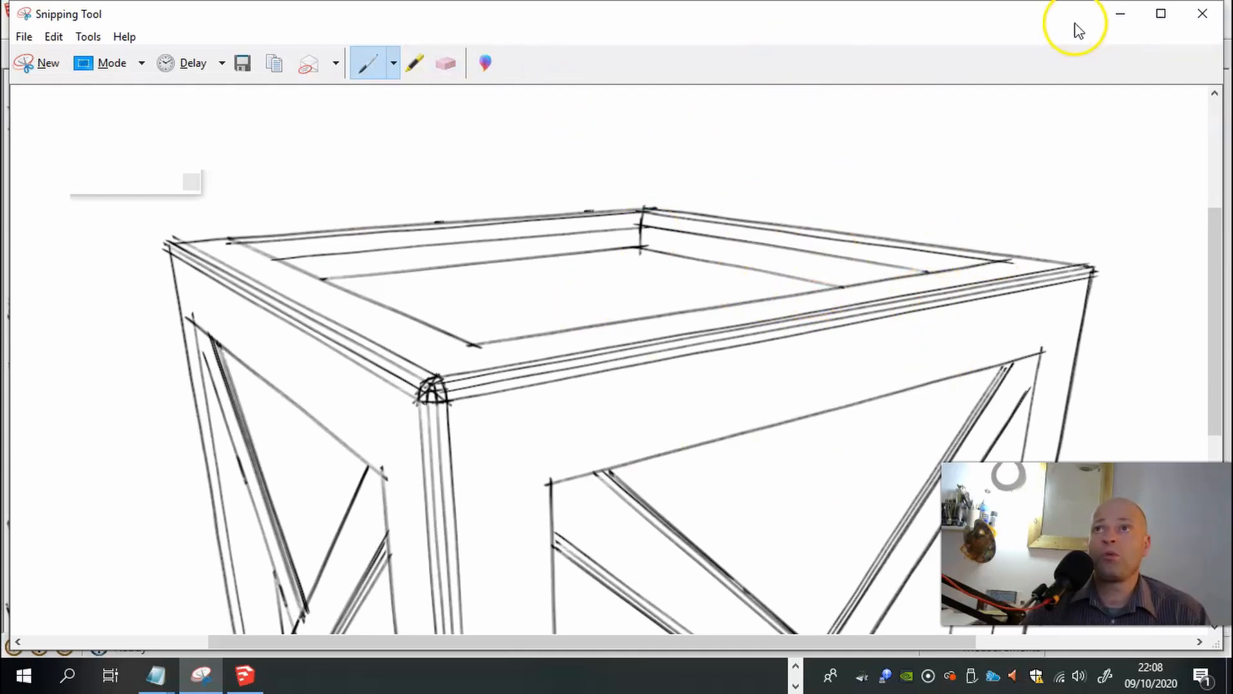
left_click(49, 62)
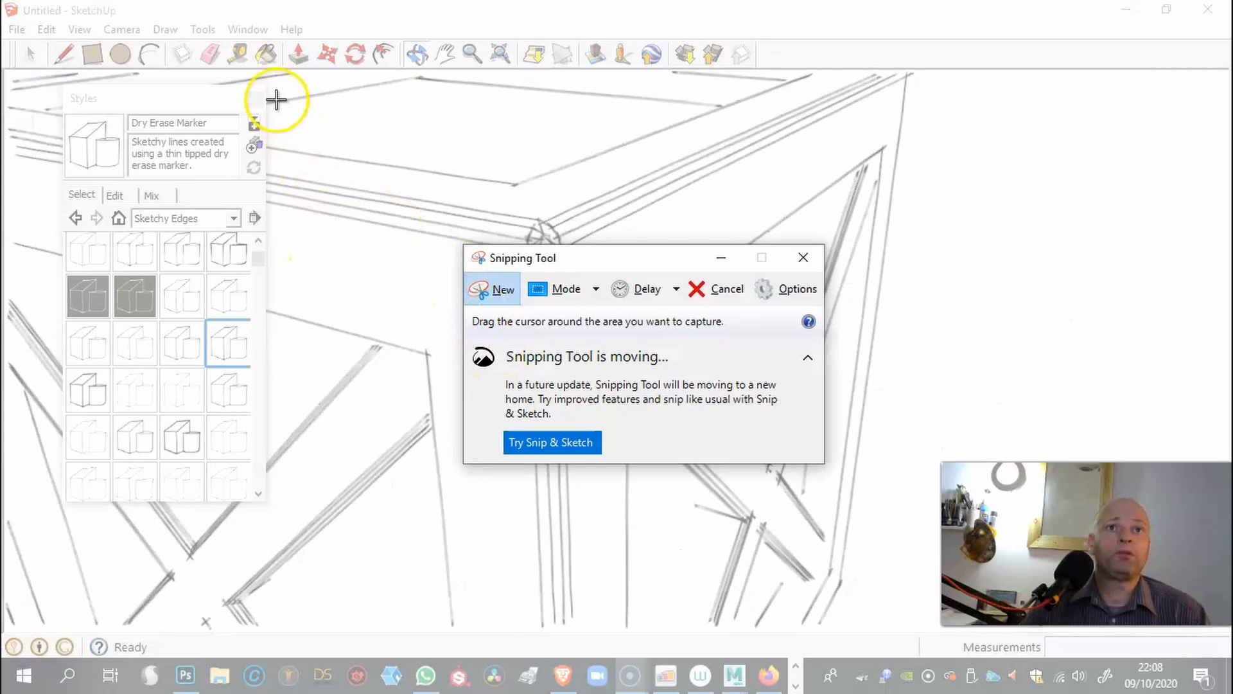
left_click_drag(276, 100, 943, 596)
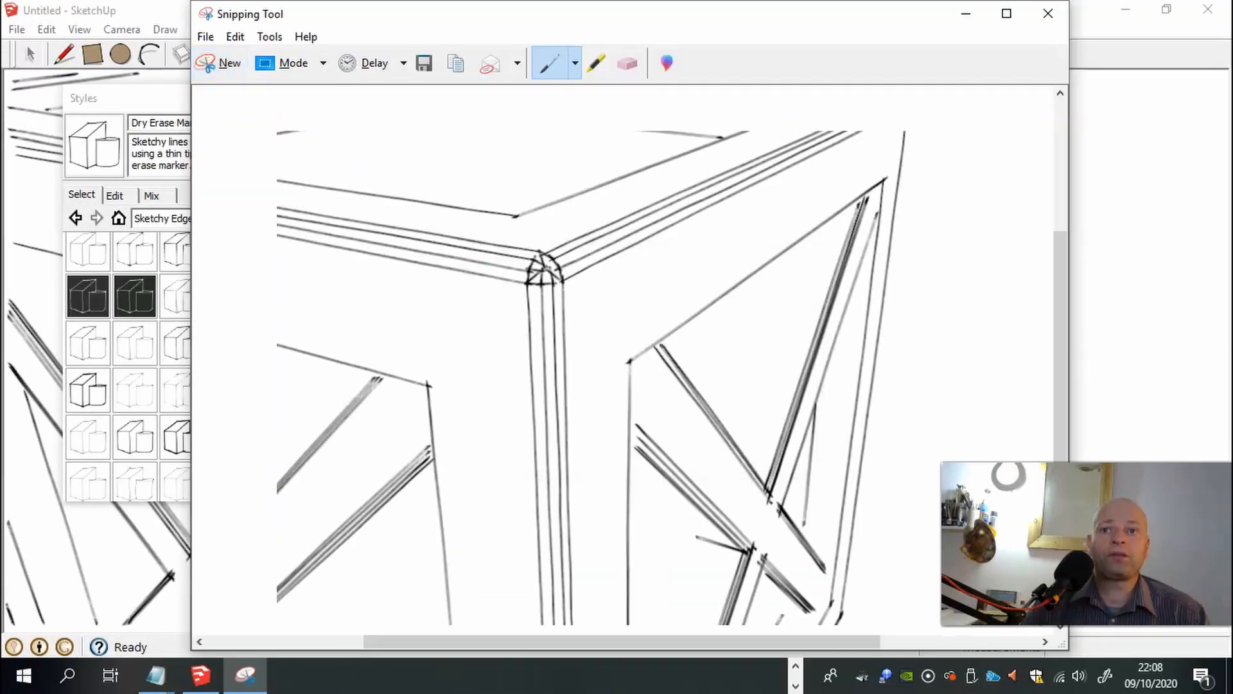
Step: Start saving the captured snip, cancel the save, and close Snipping Tool
left_click(423, 64)
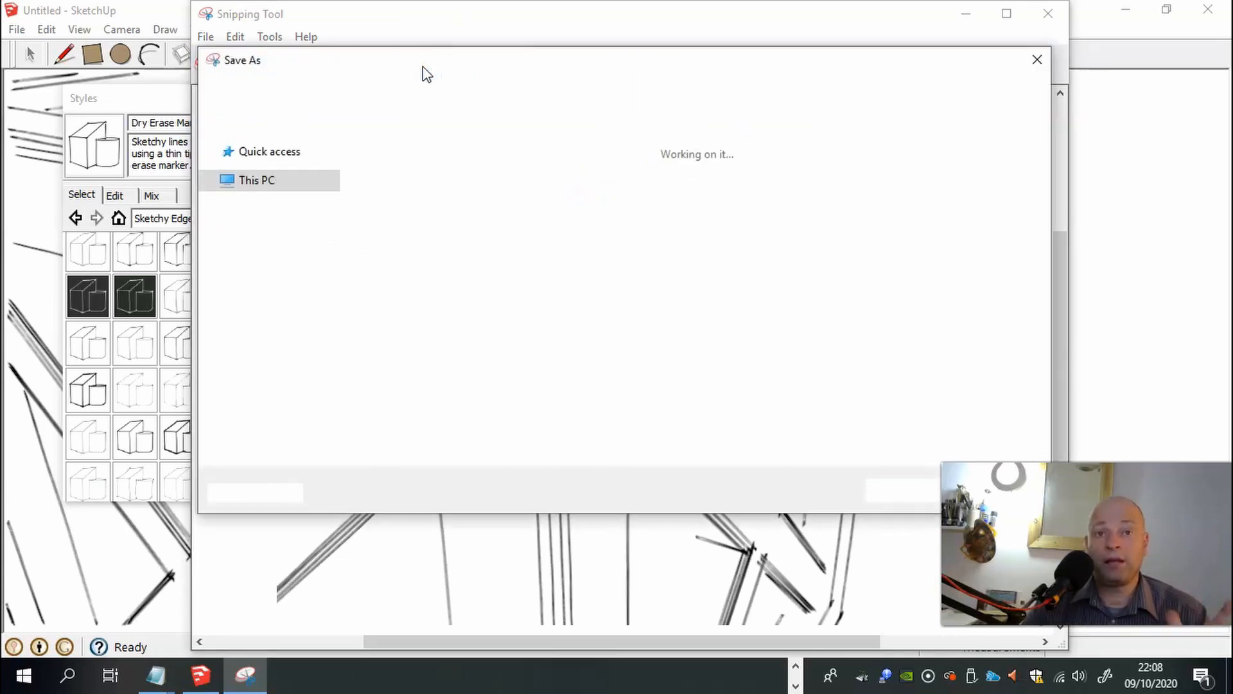
left_click(1038, 60)
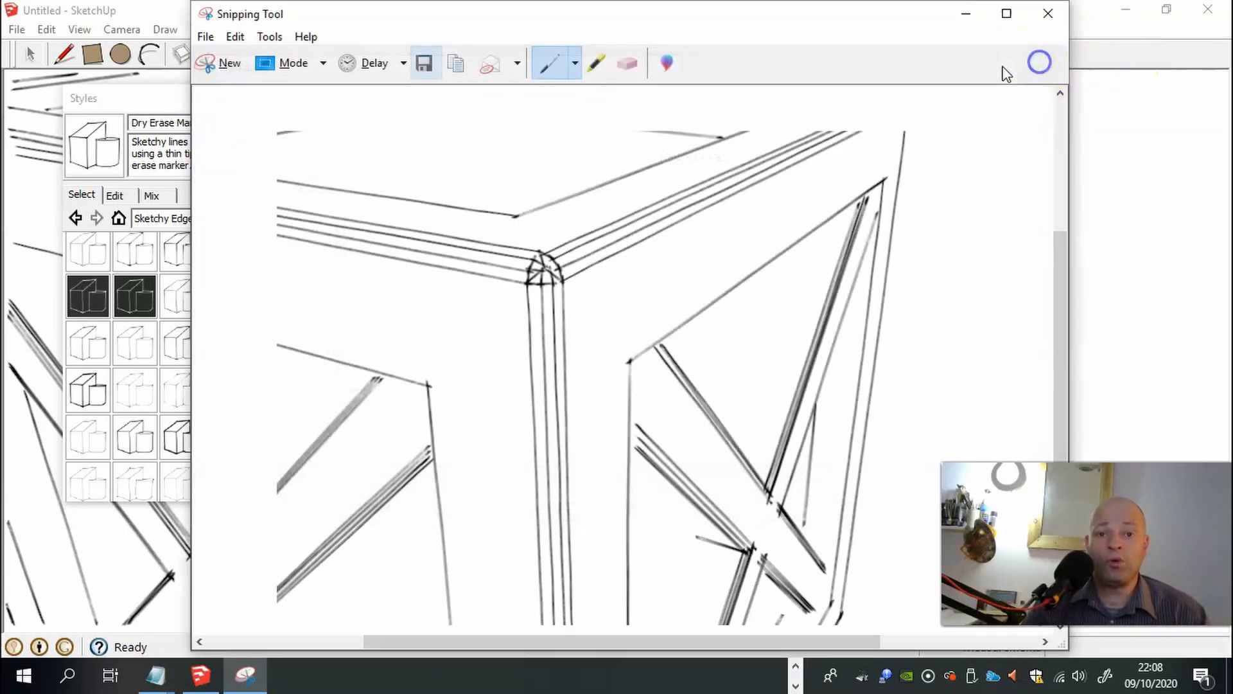
left_click(1047, 26)
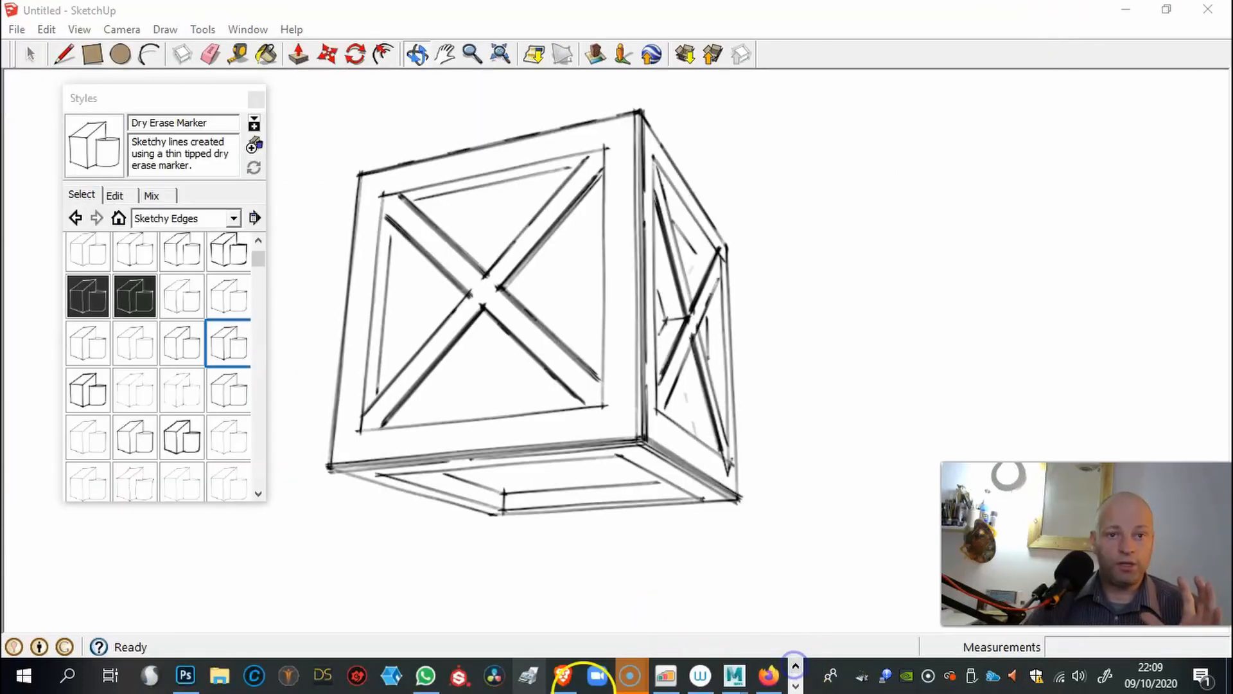
Step: Switch to Photoshop and show the Axe layer on the parchment page titled SketchUp Sketches
left_click(186, 675)
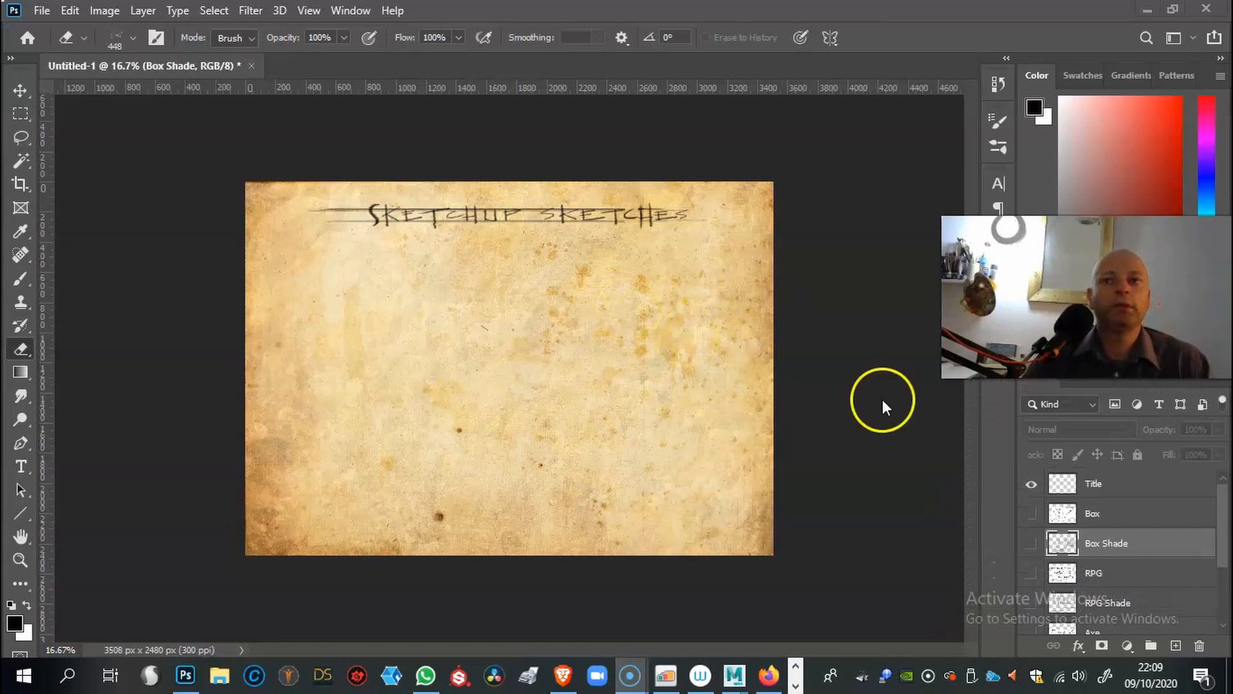
scroll(1159, 588, "down", 3)
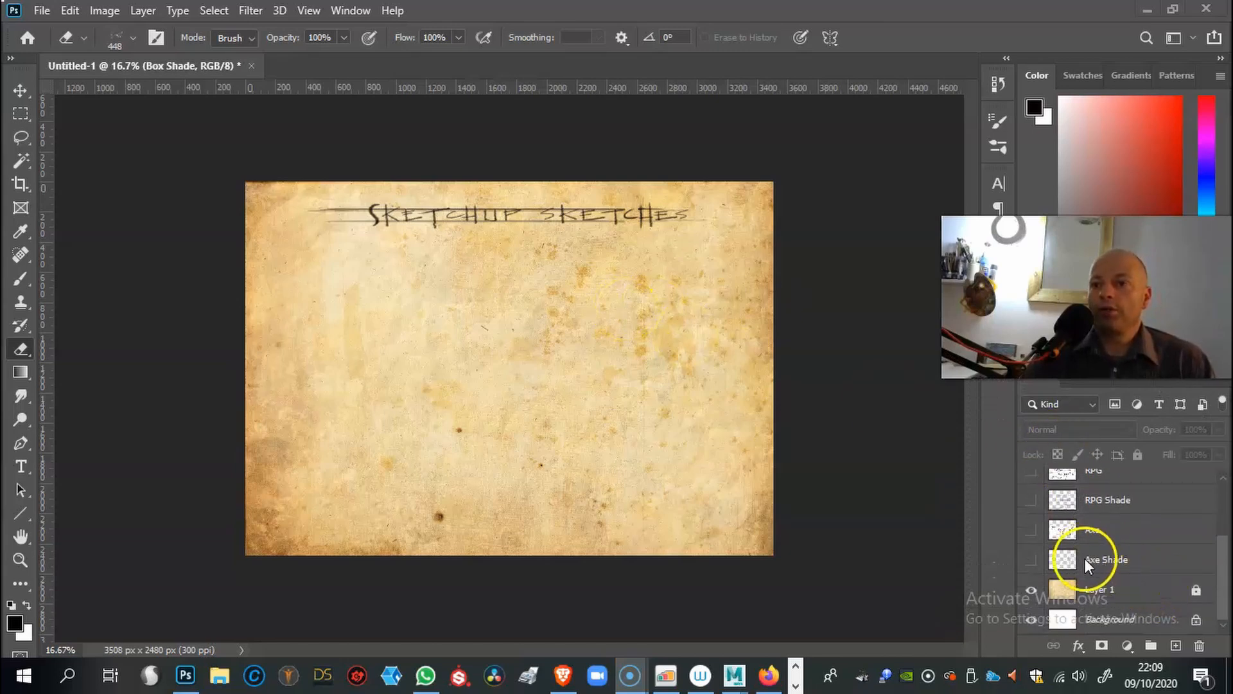
left_click(1031, 530)
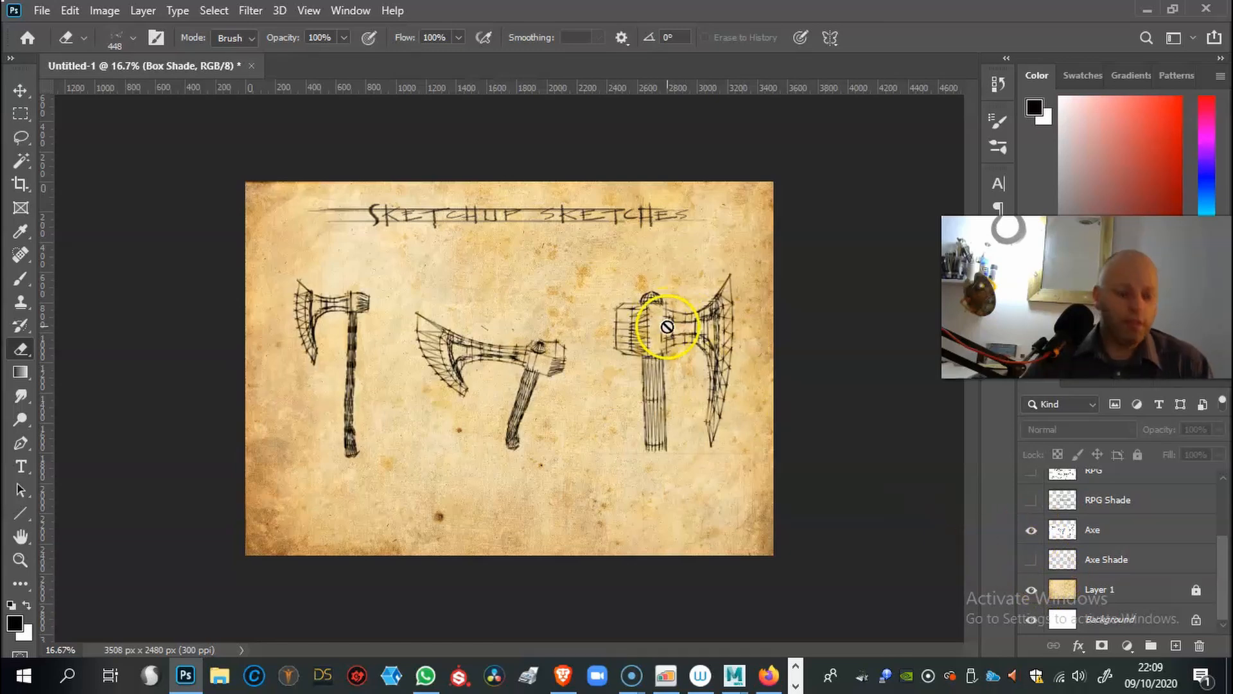
key("ctrl+plus")
key("ctrl+plus")
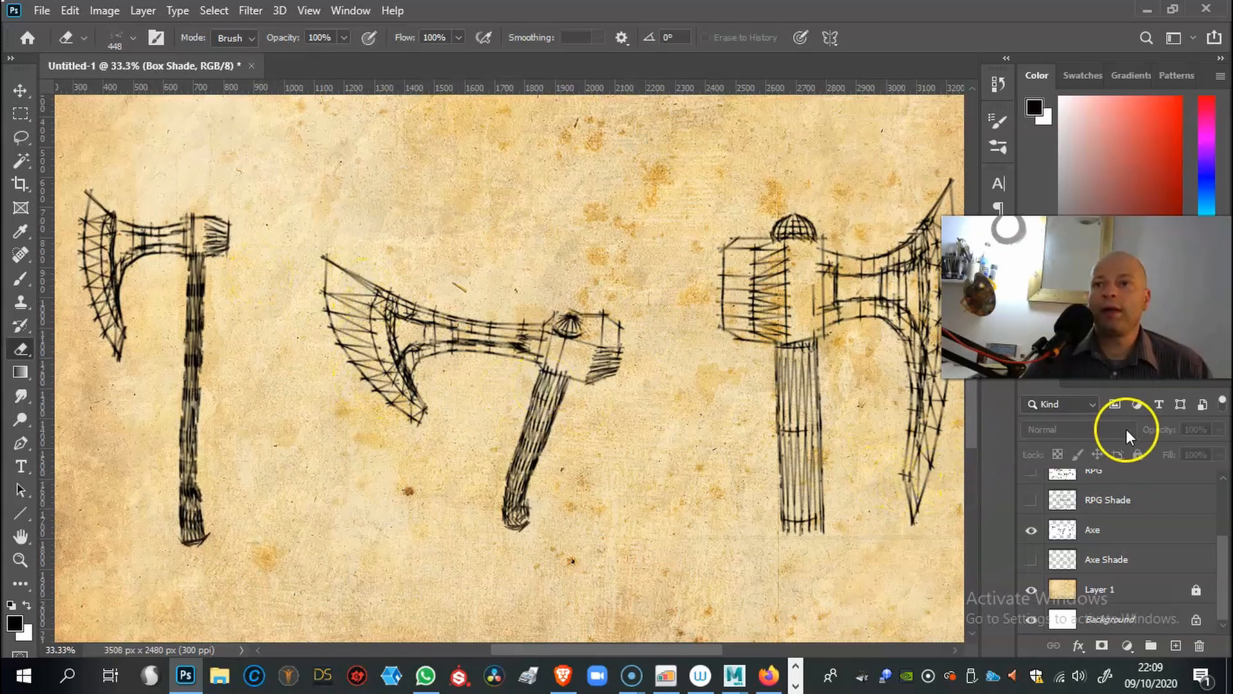
left_click(1091, 405)
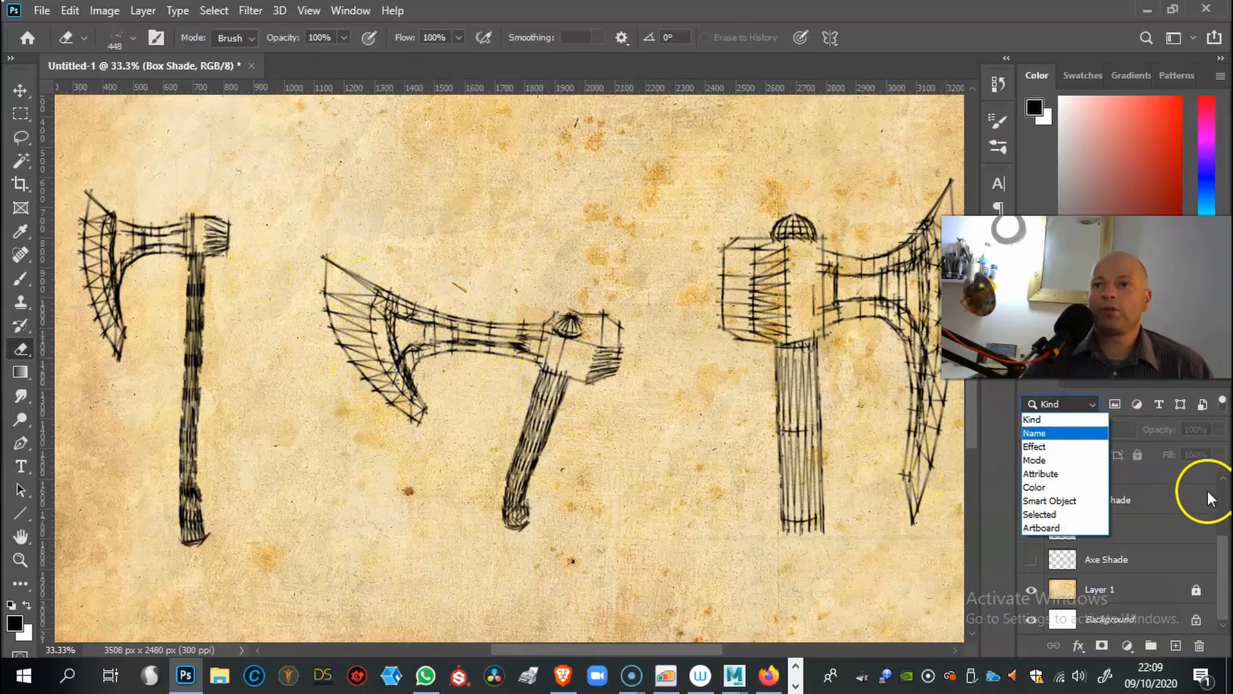
left_click(1195, 488)
left_click(1091, 425)
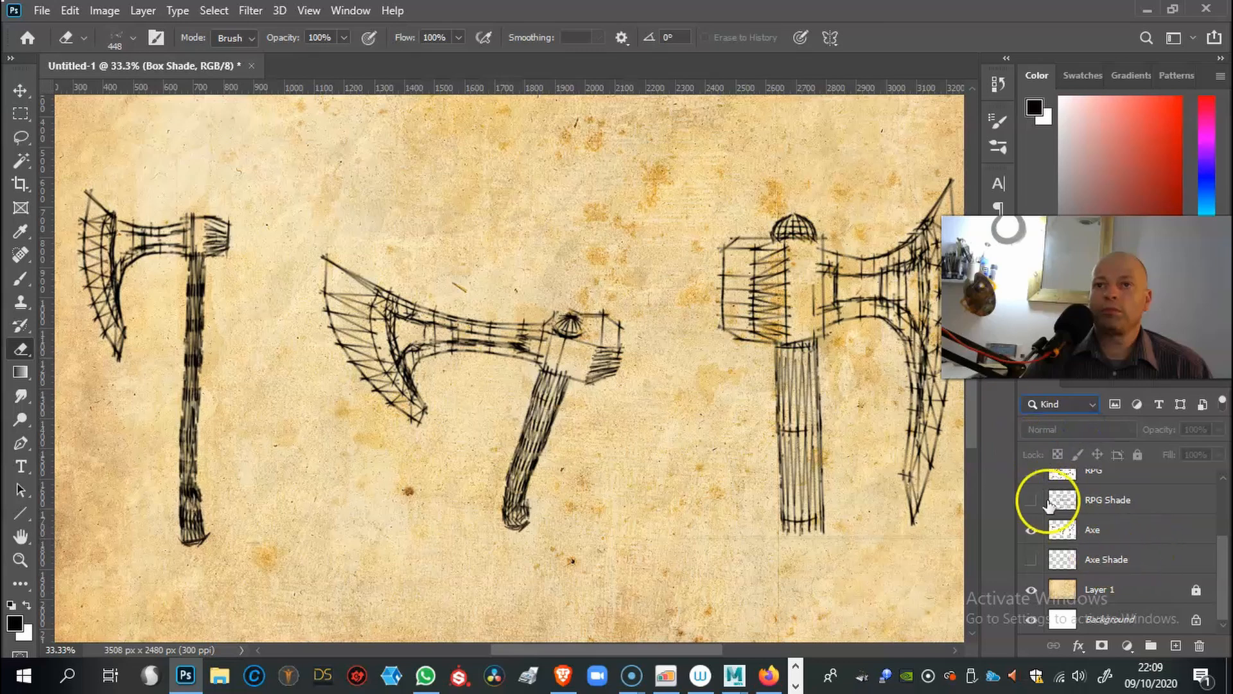
Step: Select the Axe layer and set its blending mode to Normal
left_click(1115, 526)
left_click(1080, 429)
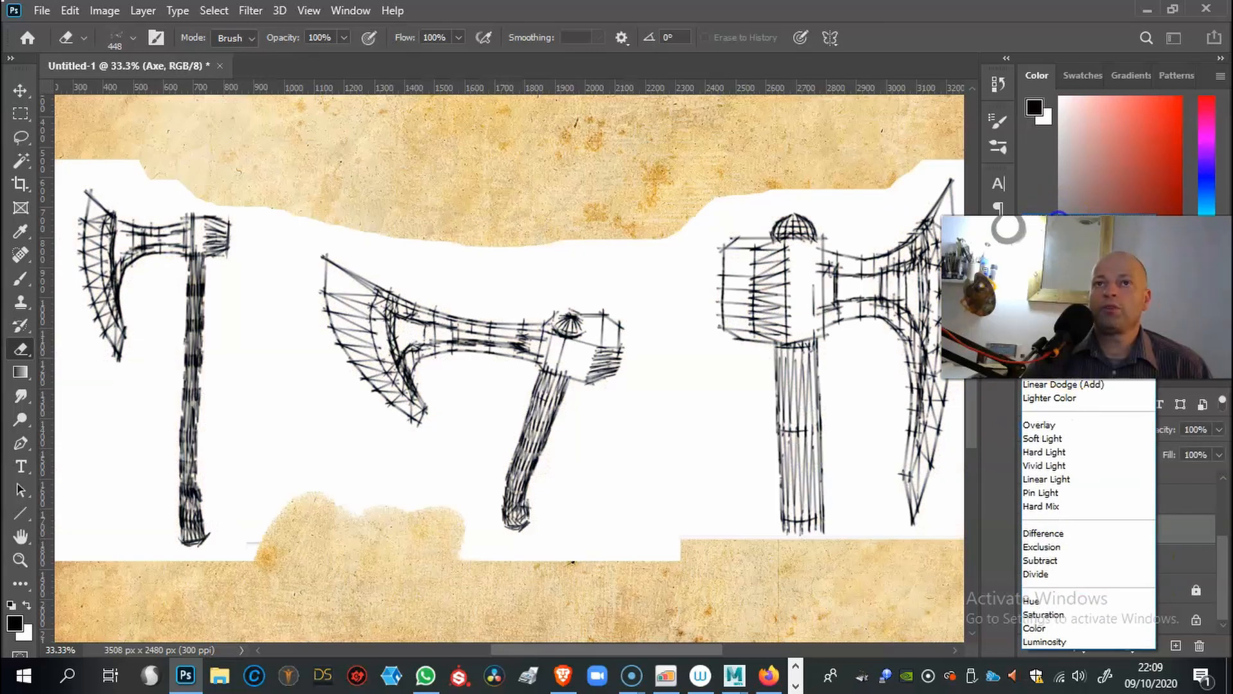
left_click(1059, 221)
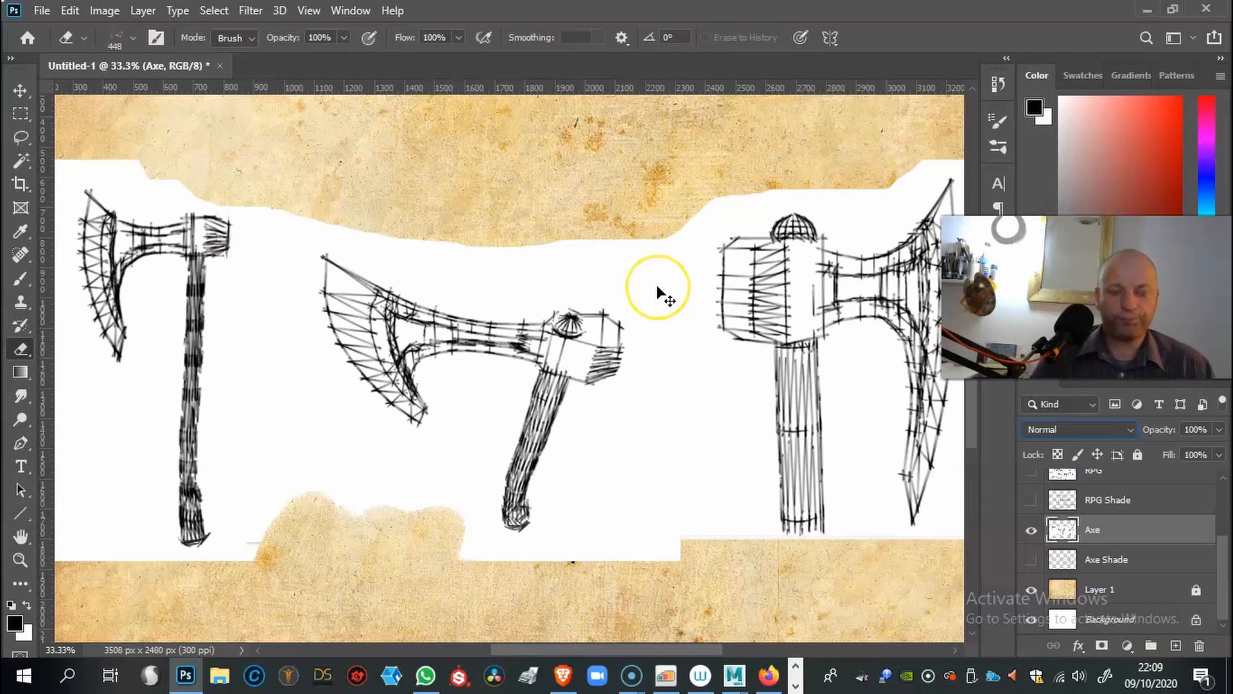
Step: Set the Axe layer's blending mode to Multiply so the parchment shows through the axe drawings
key("ctrl+minus")
key("ctrl+minus")
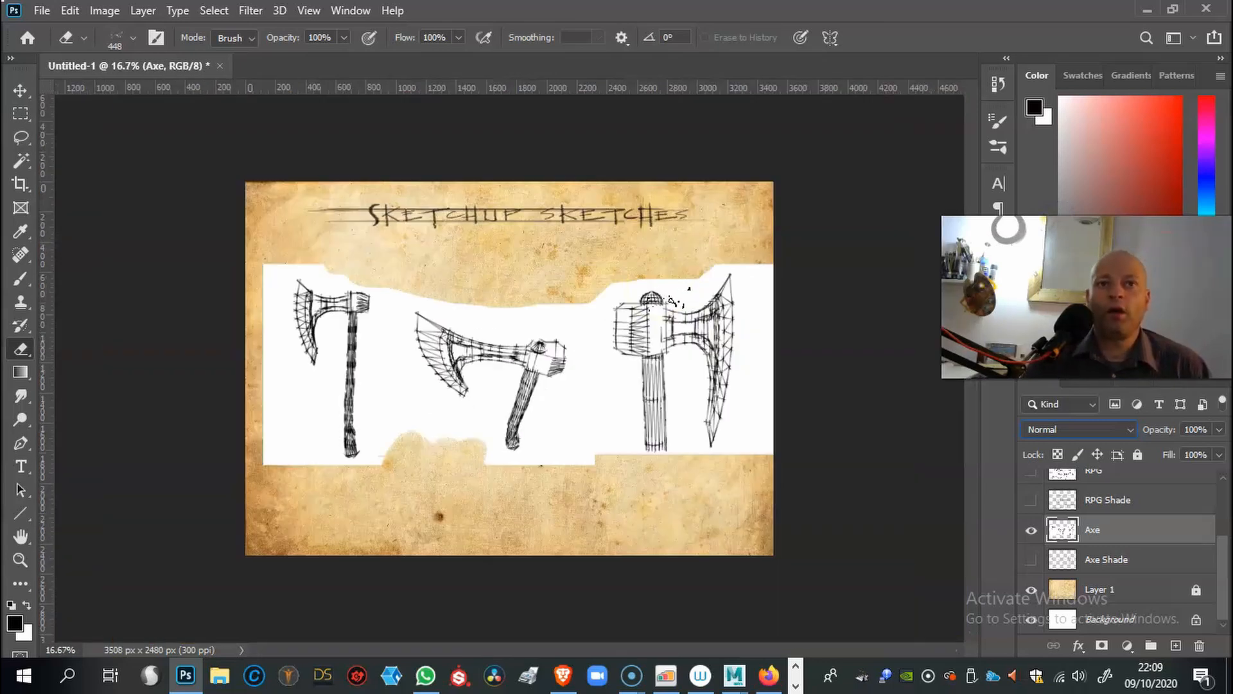
left_click(1085, 426)
scroll(1085, 426, "down", 3)
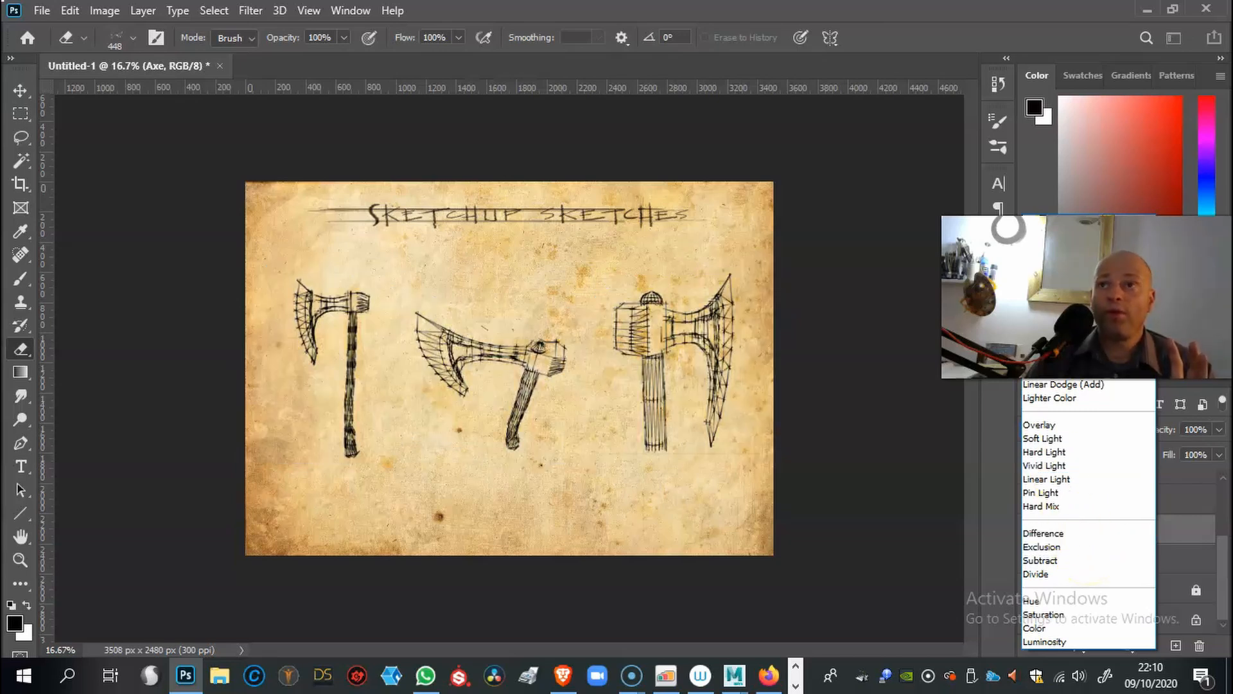
left_click(1044, 276)
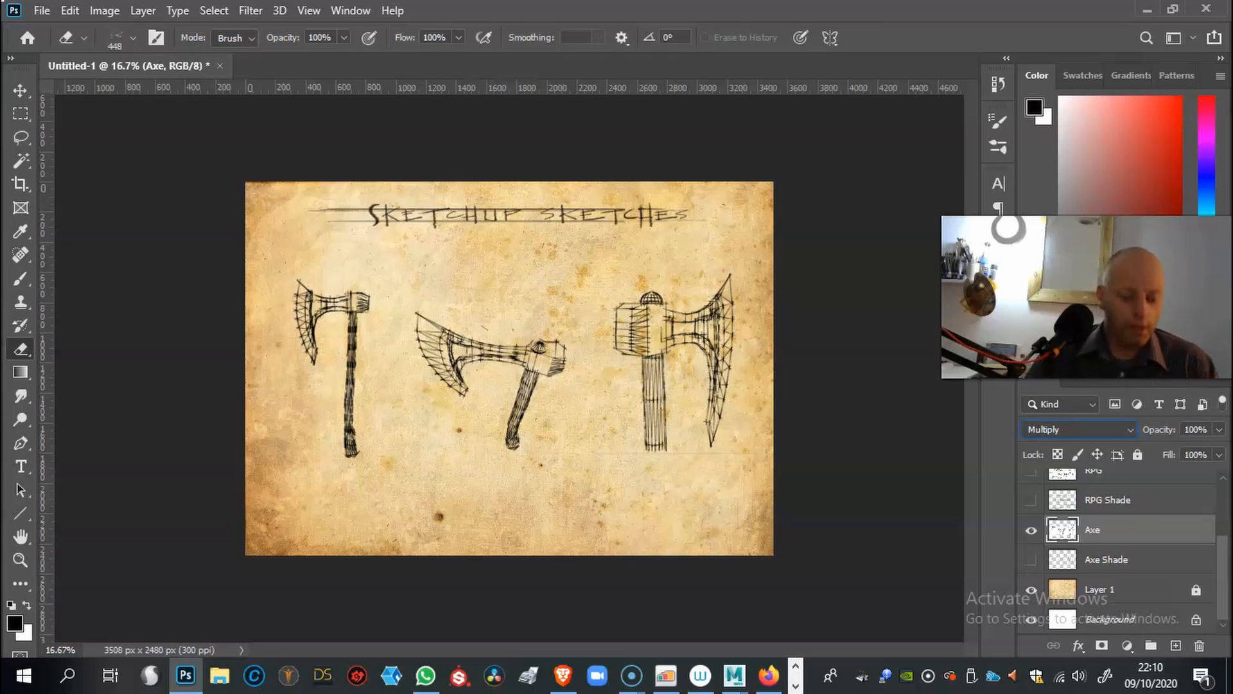
Step: Show the Axe Shade layer together with the axe drawings, and hide both the Axe and Axe Shade layers
key("ctrl+plus")
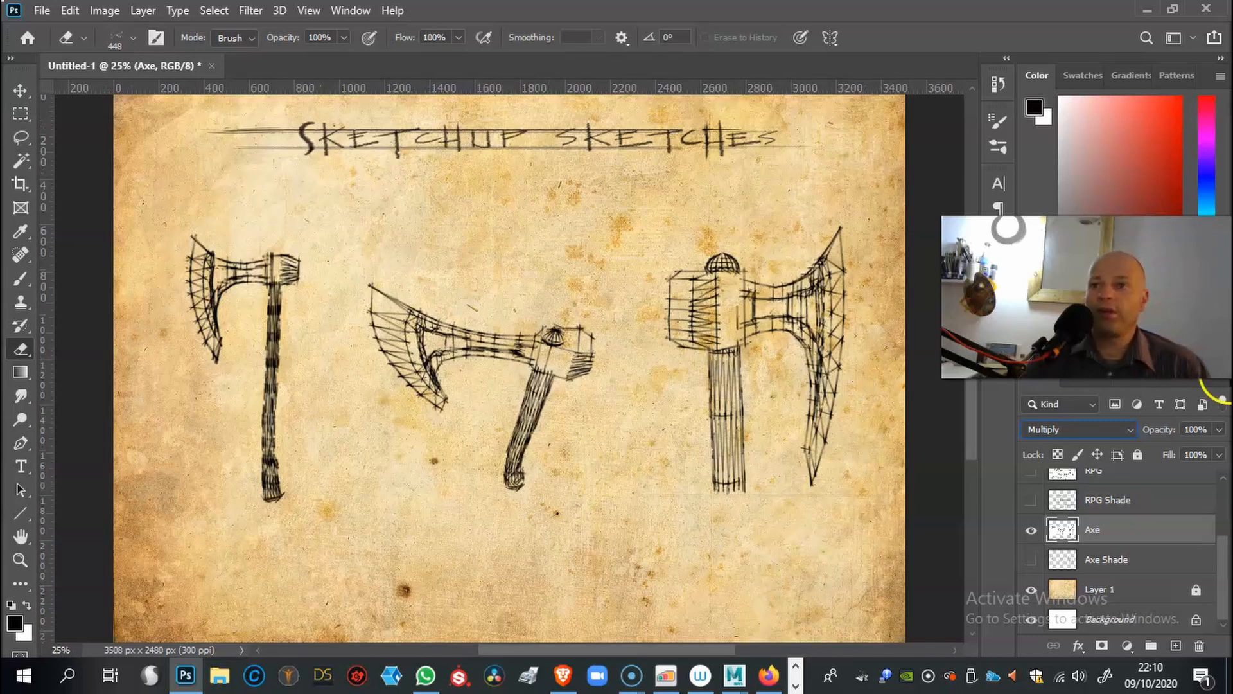
left_click(1031, 559)
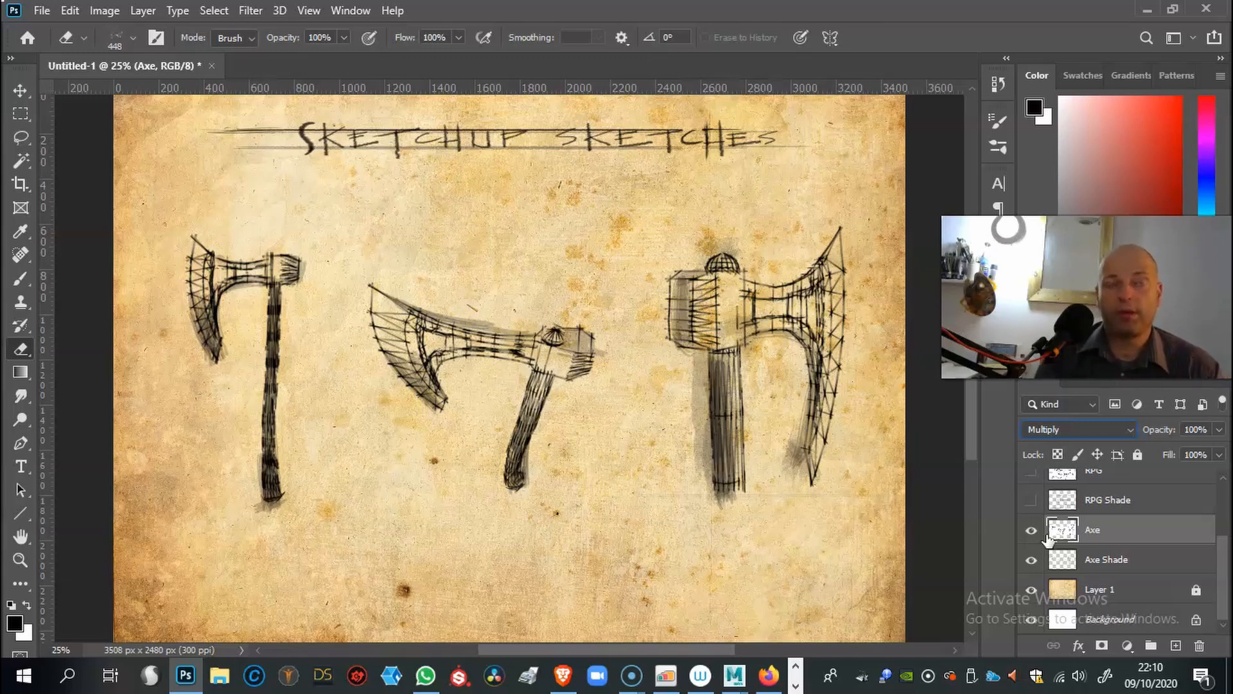
left_click(1032, 530)
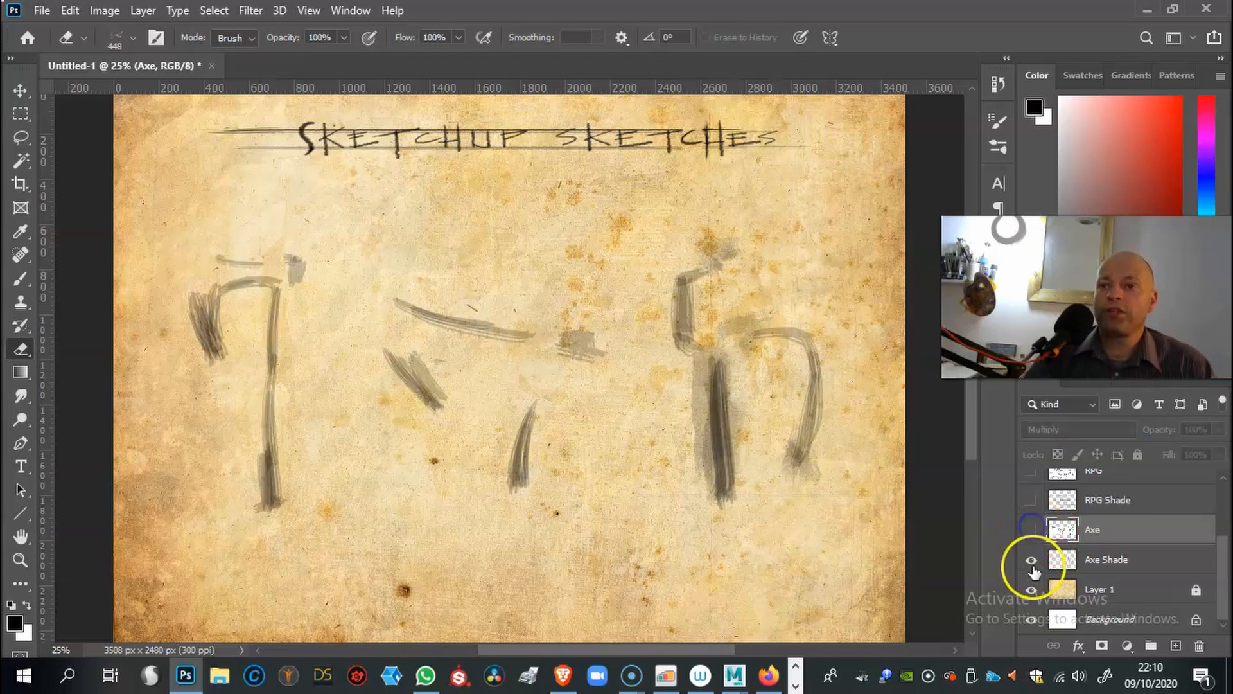
left_click(1032, 560)
Step: Show the RPG layer and examine its rocket launcher drawings up close and across the whole page
left_click_drag(1219, 570, 1062, 528)
left_click(1030, 555)
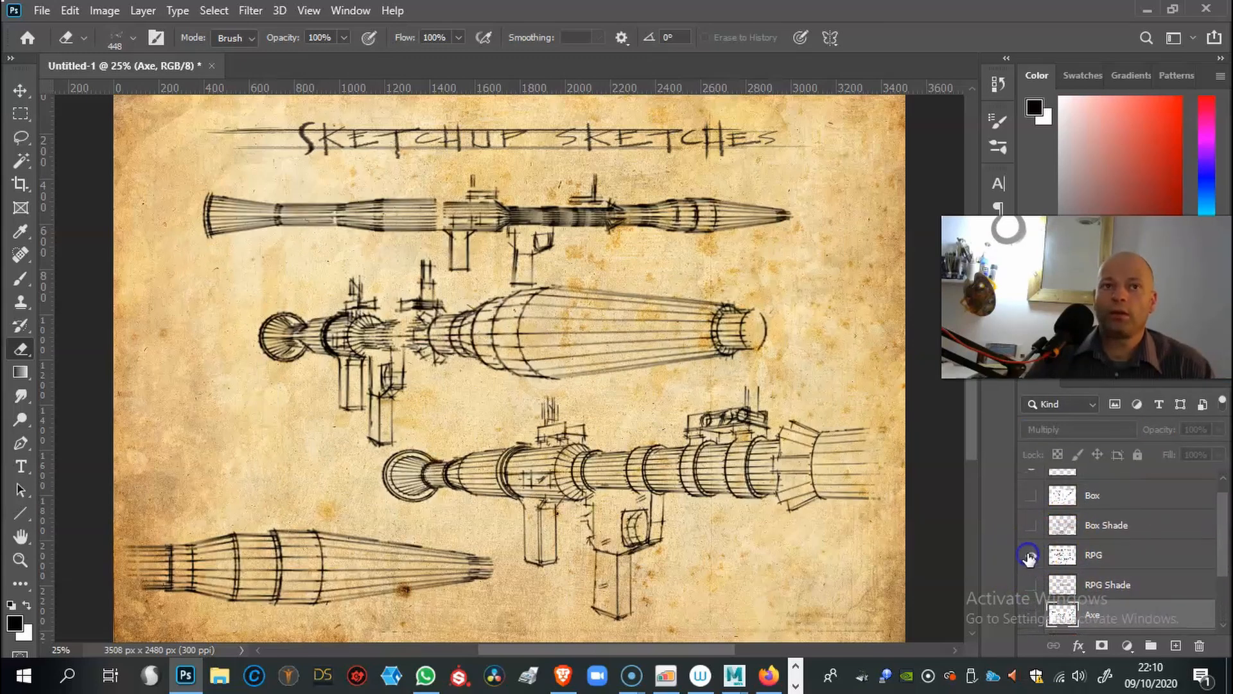
scroll(668, 319, "down", 1, "alt")
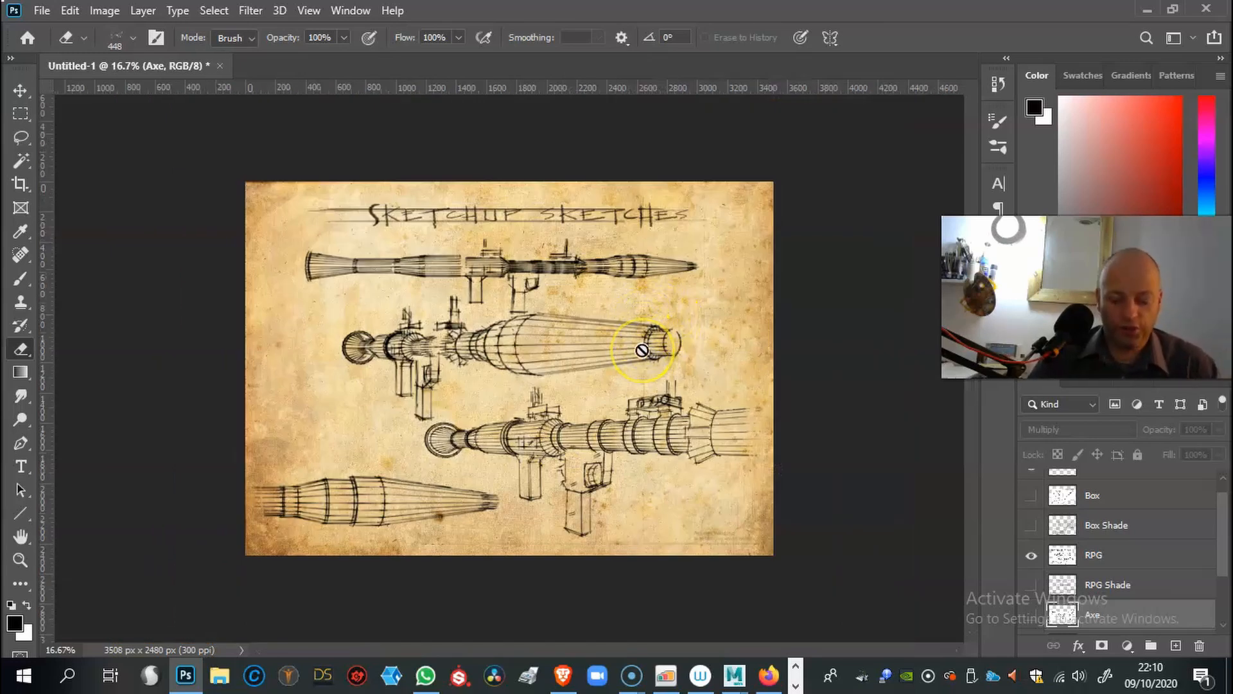
scroll(642, 350, "up", 2, "alt")
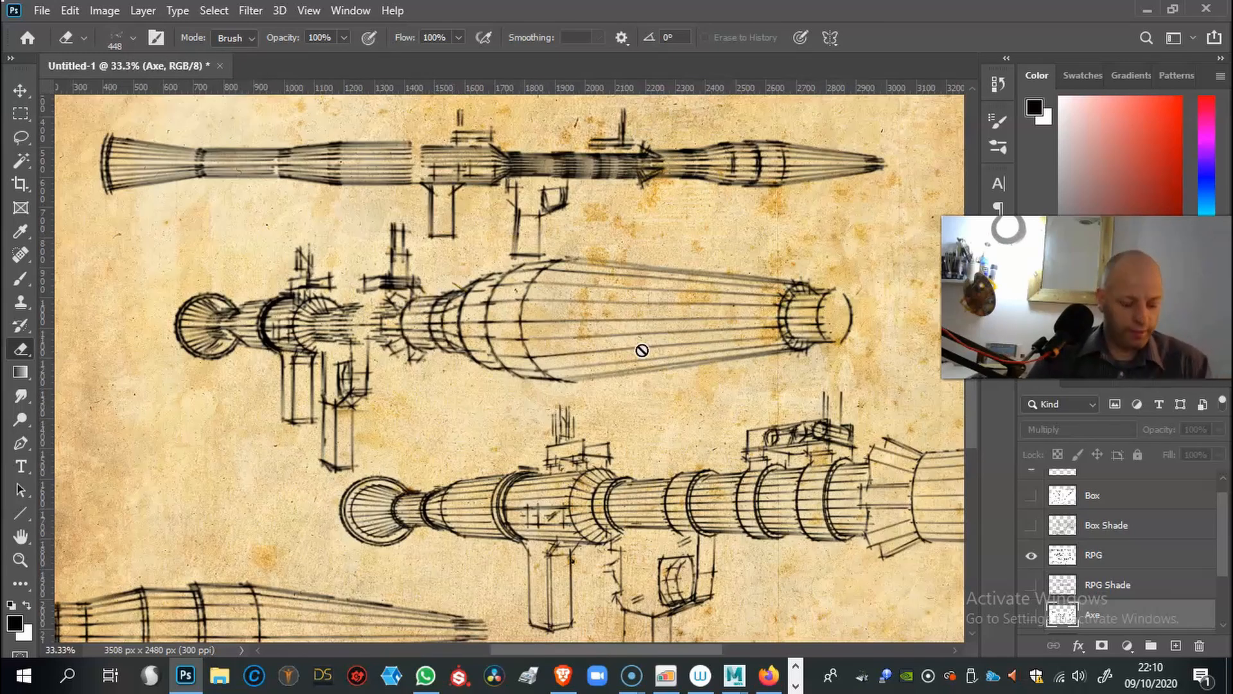
left_click_drag(440, 441, 242, 504)
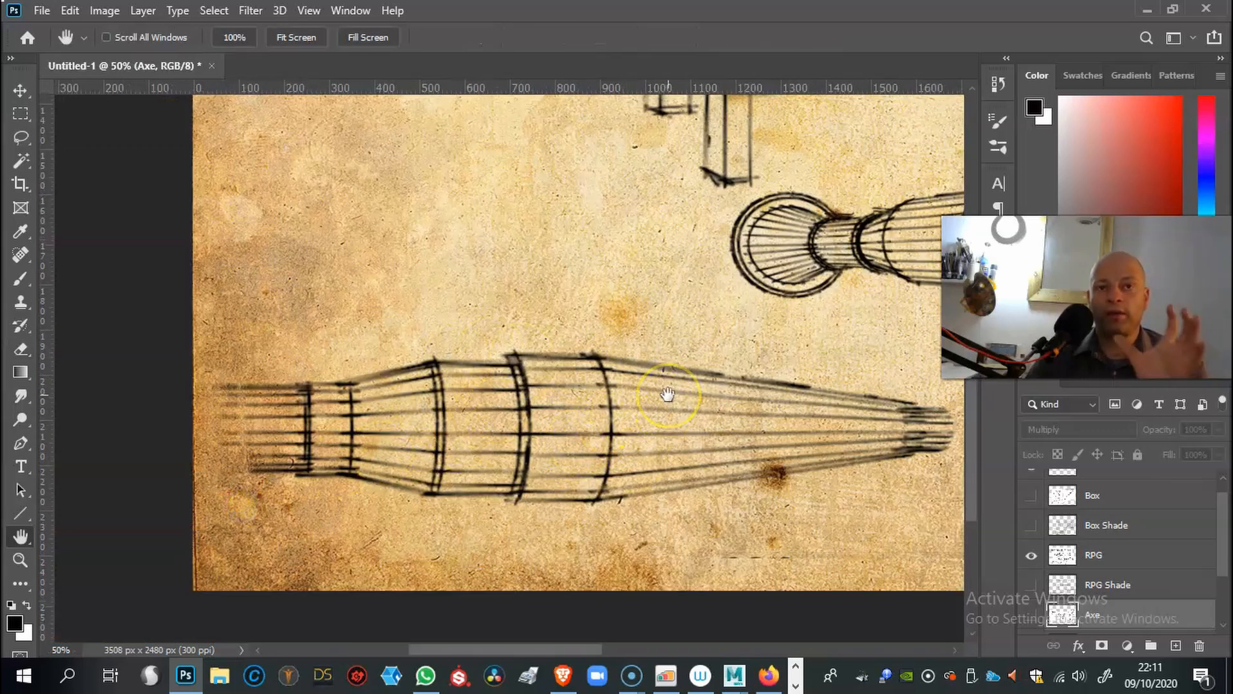
left_click_drag(700, 402, 550, 296)
key("ctrl+minus")
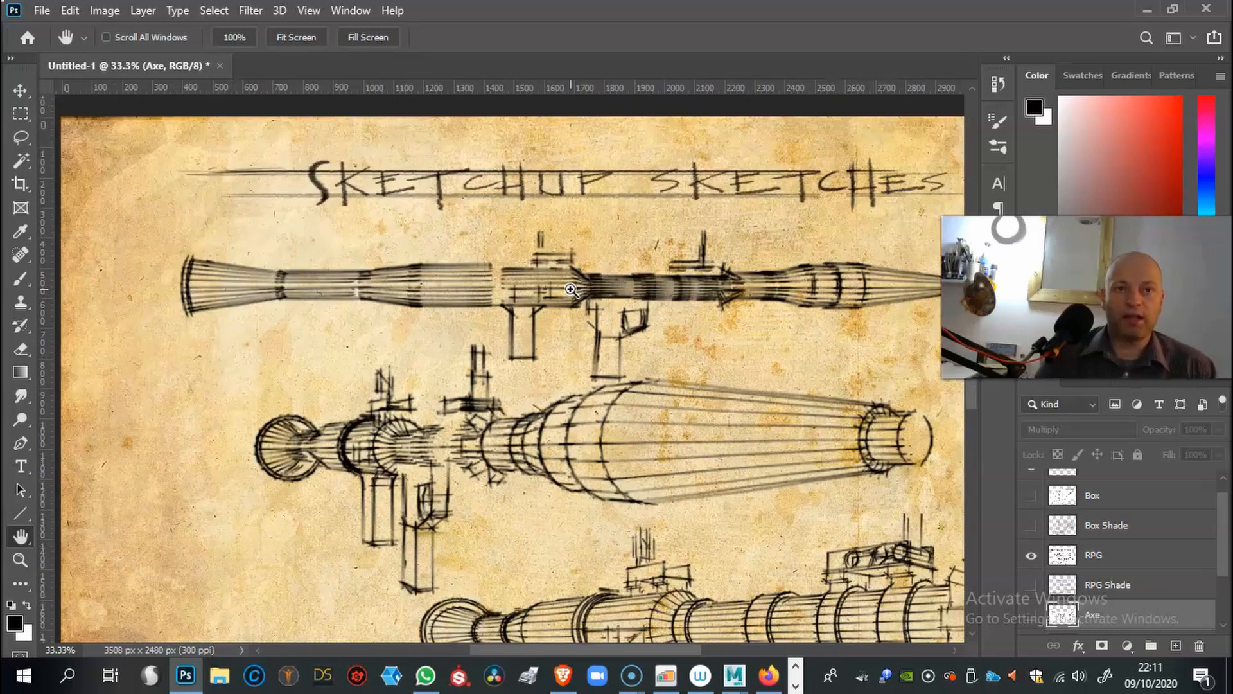
key("ctrl+minus")
key("ctrl+minus")
left_click(933, 557)
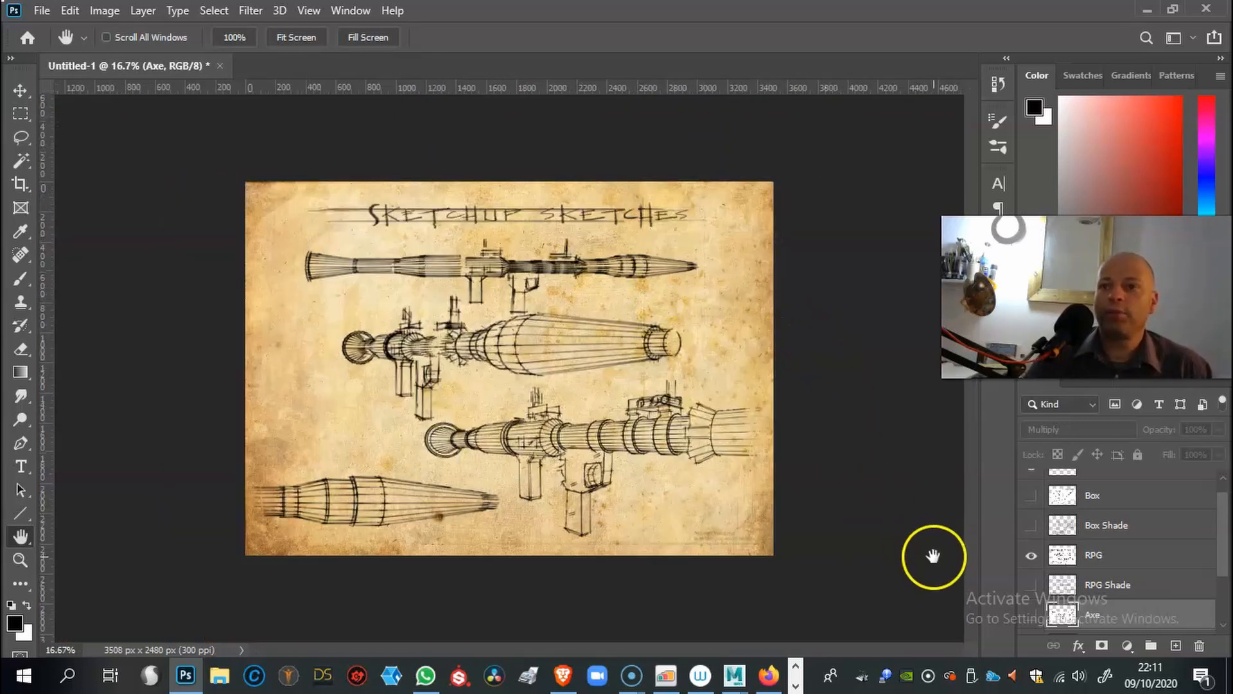
Step: Show the RPG Shade layer with the rocket launcher drawings, and hide both the RPG Shade and RPG layers
left_click(1031, 585)
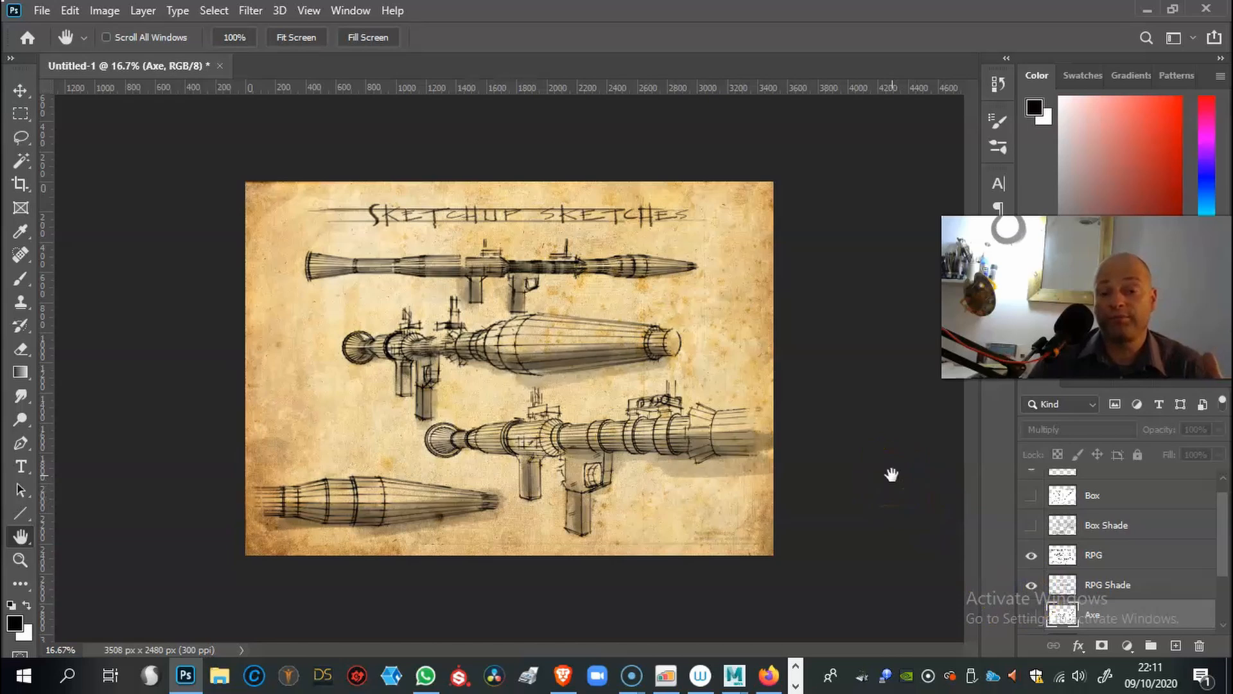
left_click(914, 515)
left_click(1031, 585)
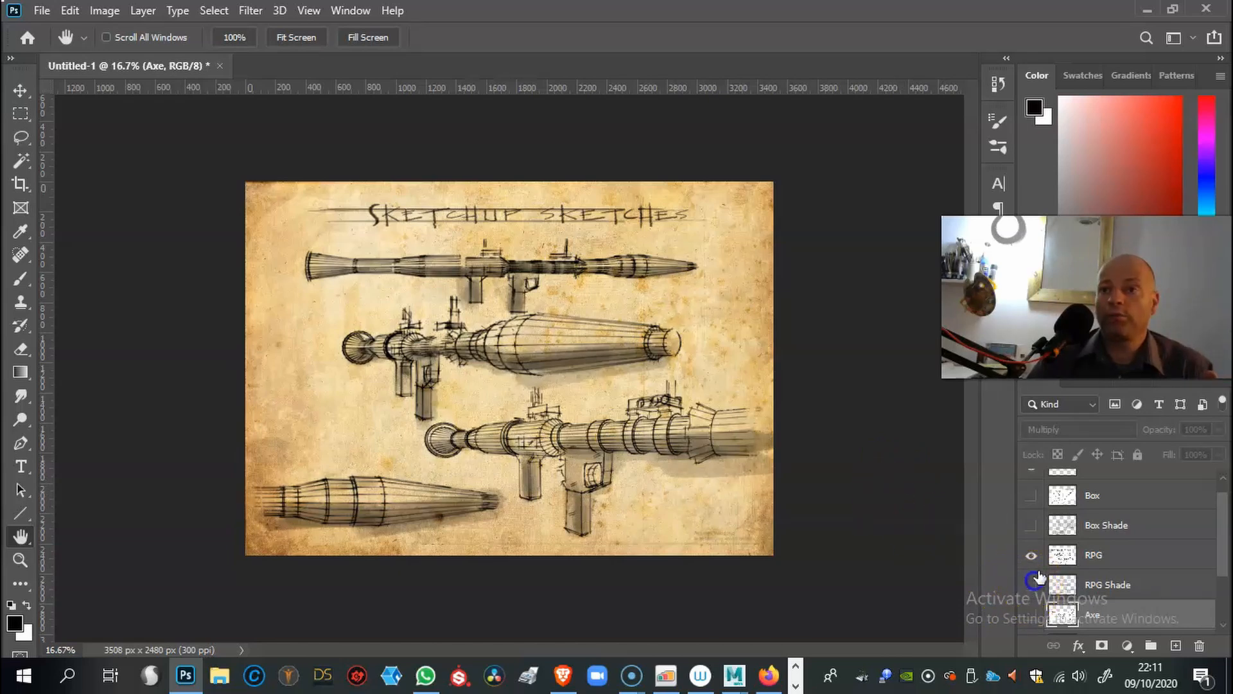
left_click(1032, 555)
Step: Show the Box layer's crate drawings and add their shading by showing the Box Shade layer
left_click_drag(1225, 541, 1224, 533)
left_click(1032, 513)
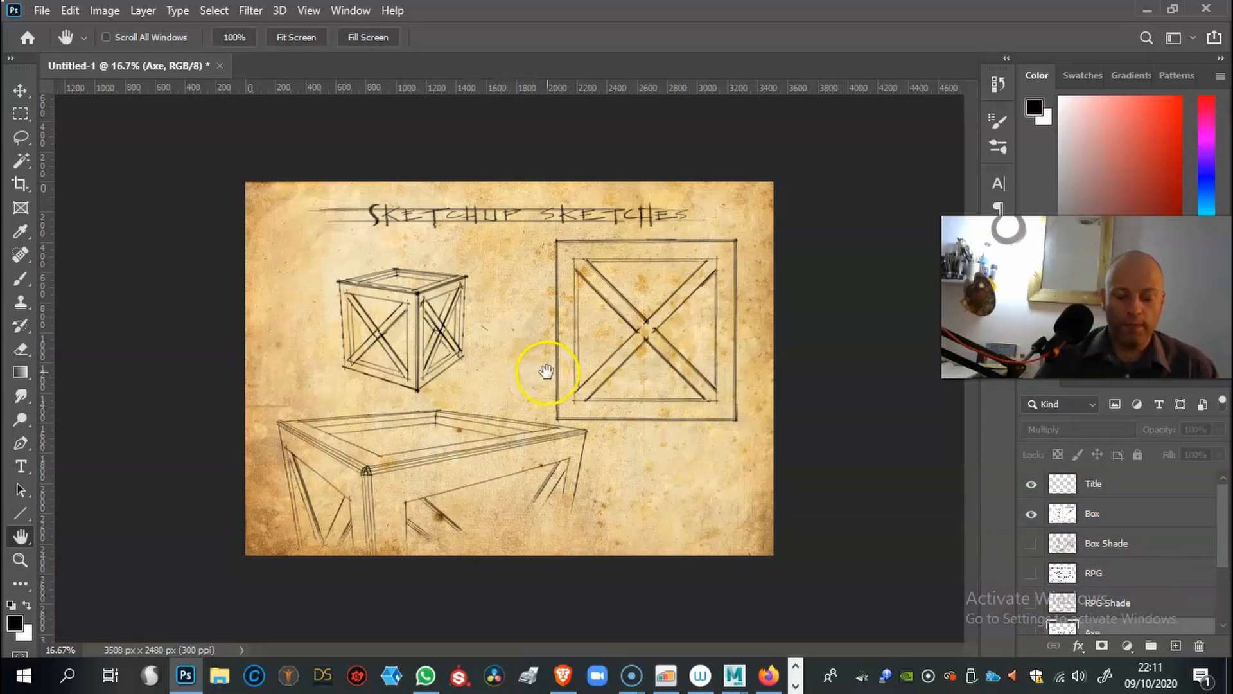
key("ctrl+plus")
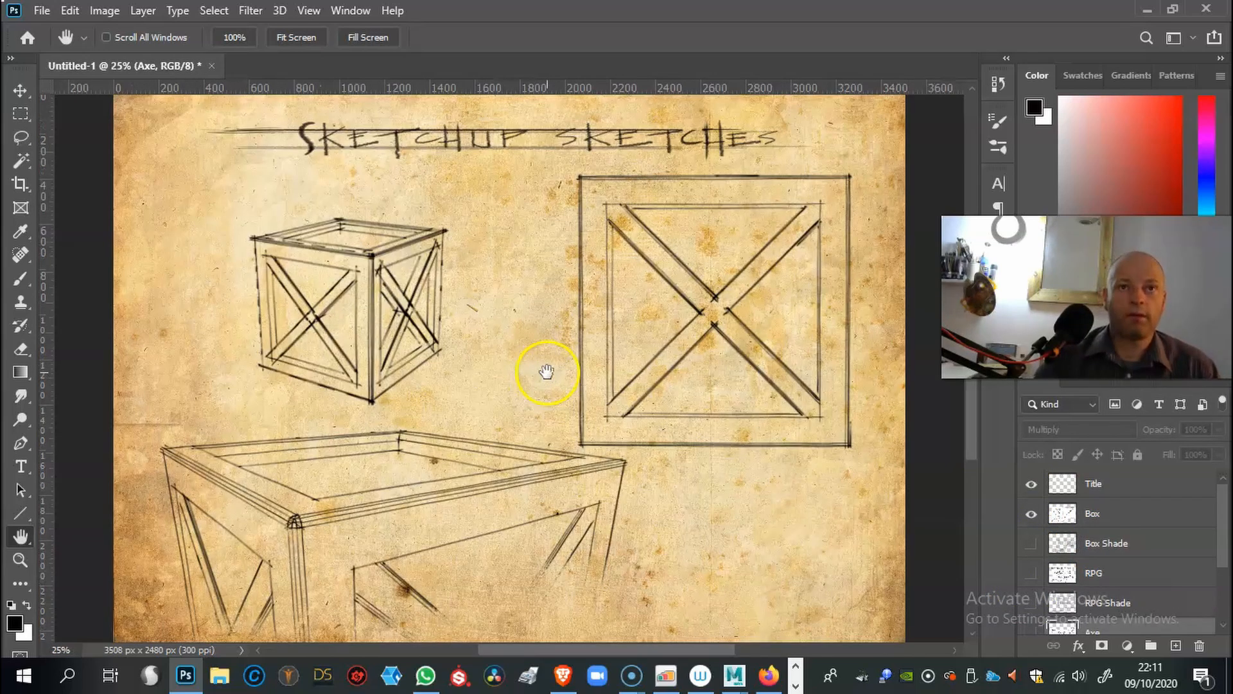
left_click(1032, 546)
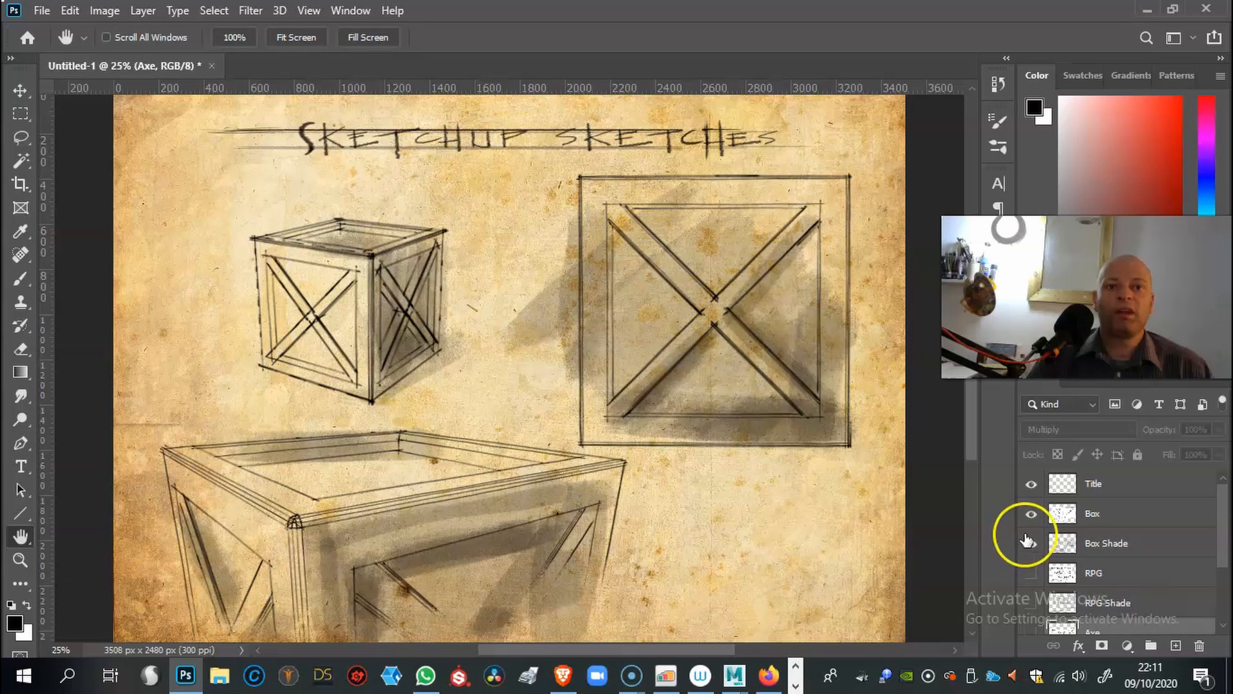